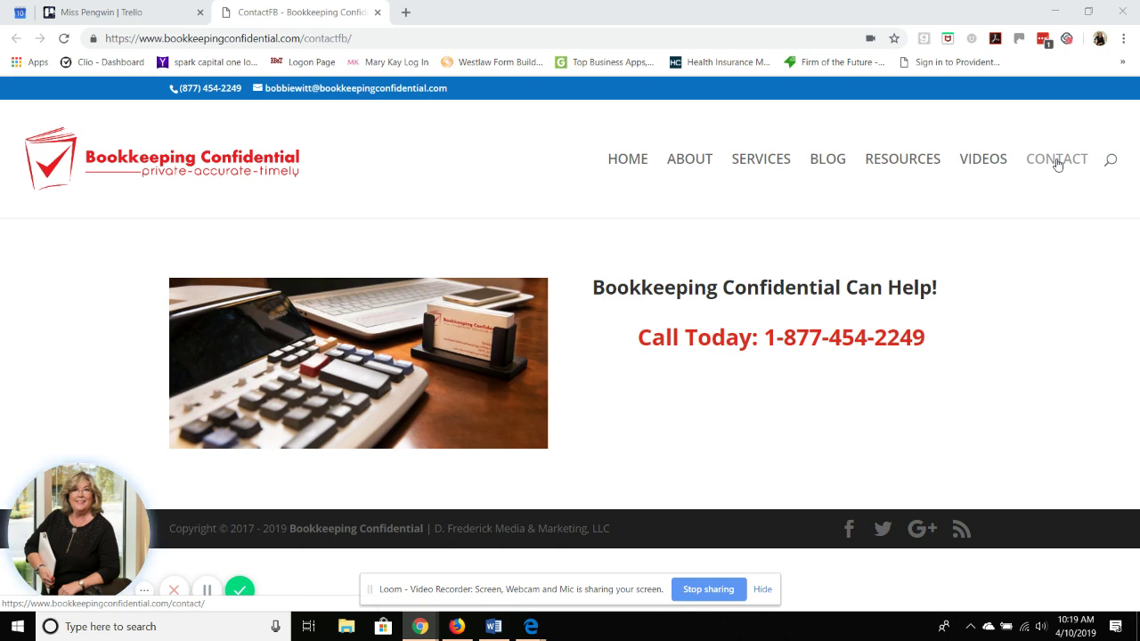
# Switch to QuickBooks in Firefox and open the Banking page, dismissing the bank connection and tour pop-ups
pyautogui.click(457, 626)
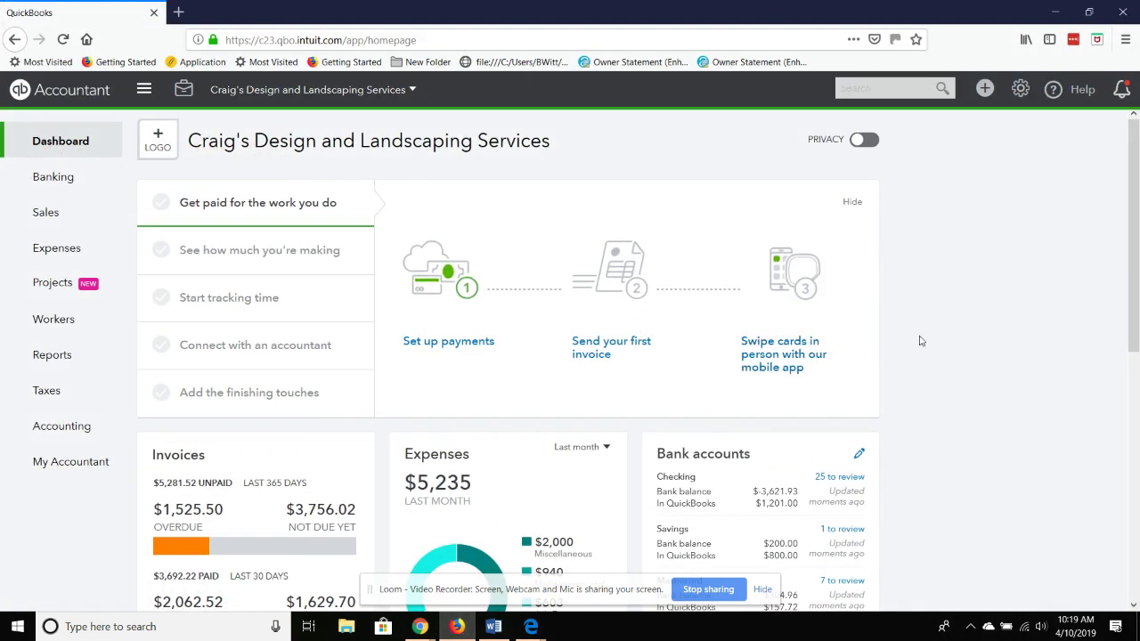
pyautogui.scroll(-1, 866, 420)
pyautogui.scroll(-1, 866, 421)
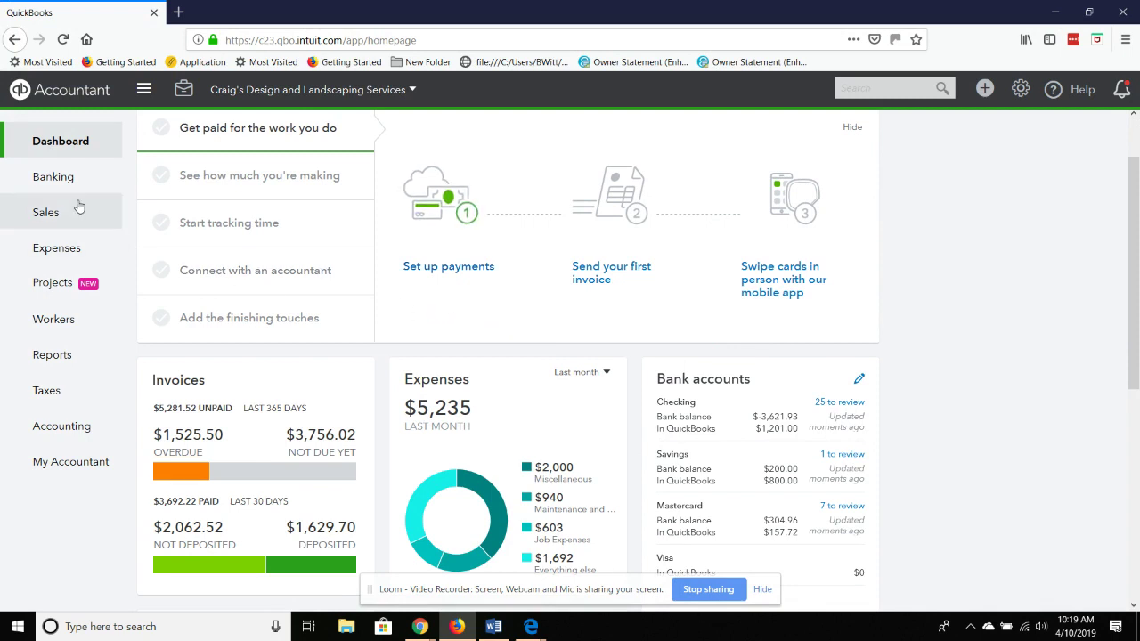
pyautogui.moveTo(33, 178)
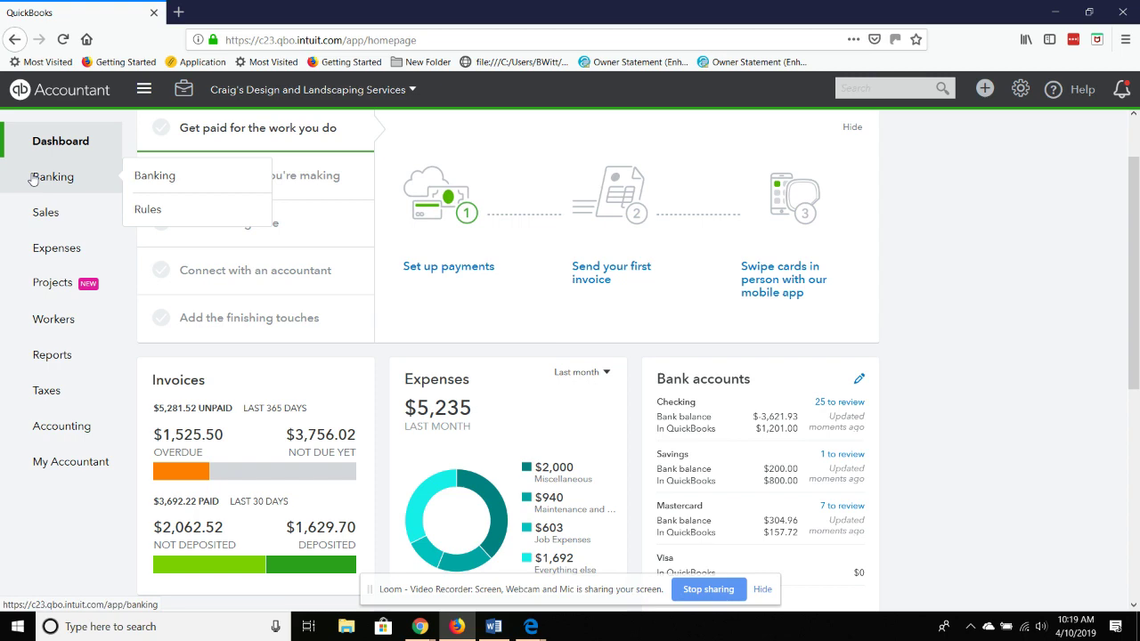
pyautogui.click(35, 178)
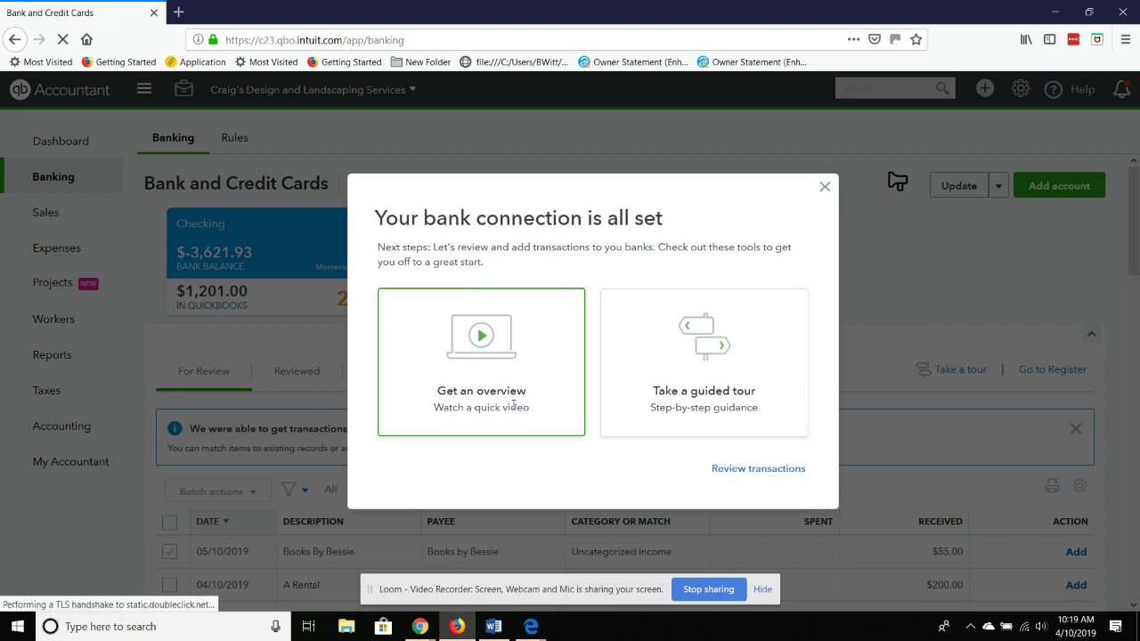
pyautogui.click(825, 186)
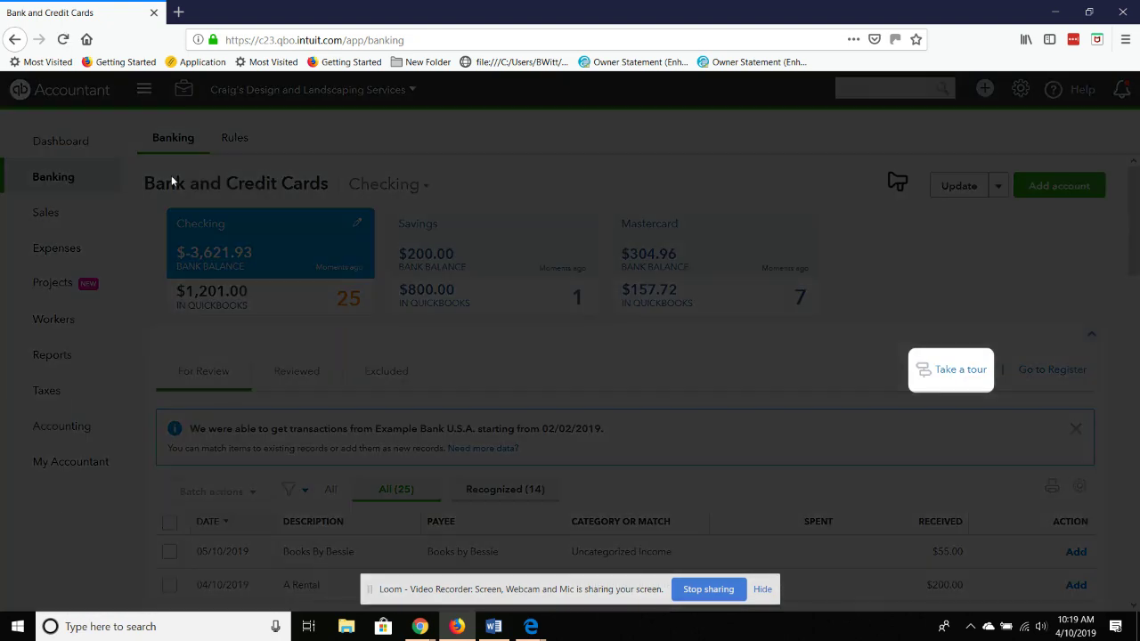
pyautogui.click(1115, 423)
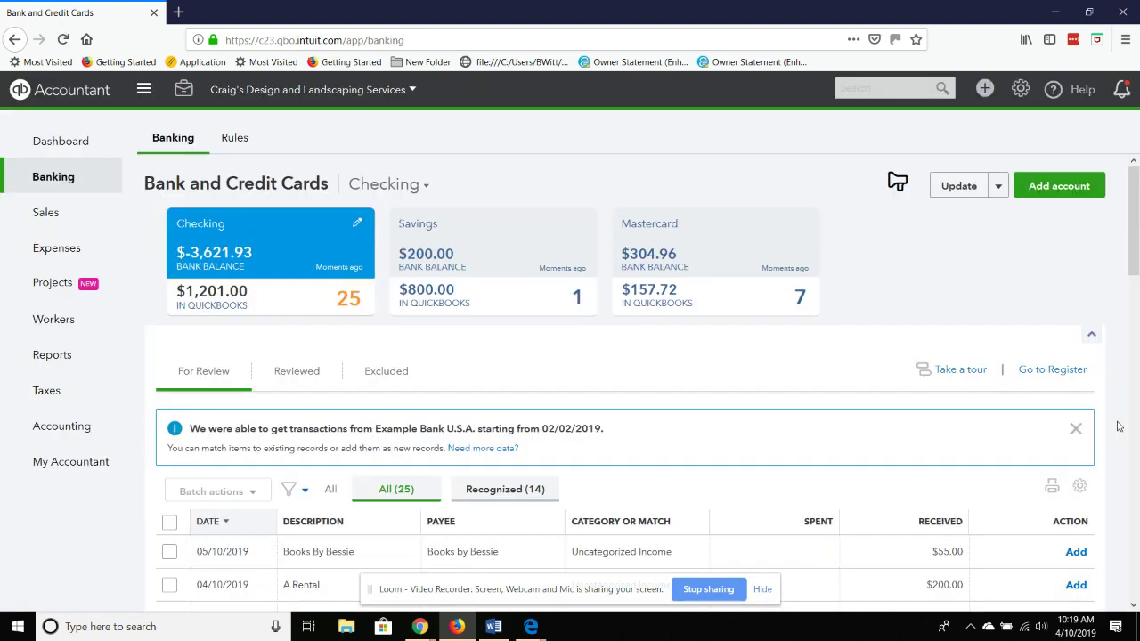
# Return to the dashboard and open the Checking account's transactions awaiting review from the bank accounts summary
pyautogui.click(63, 148)
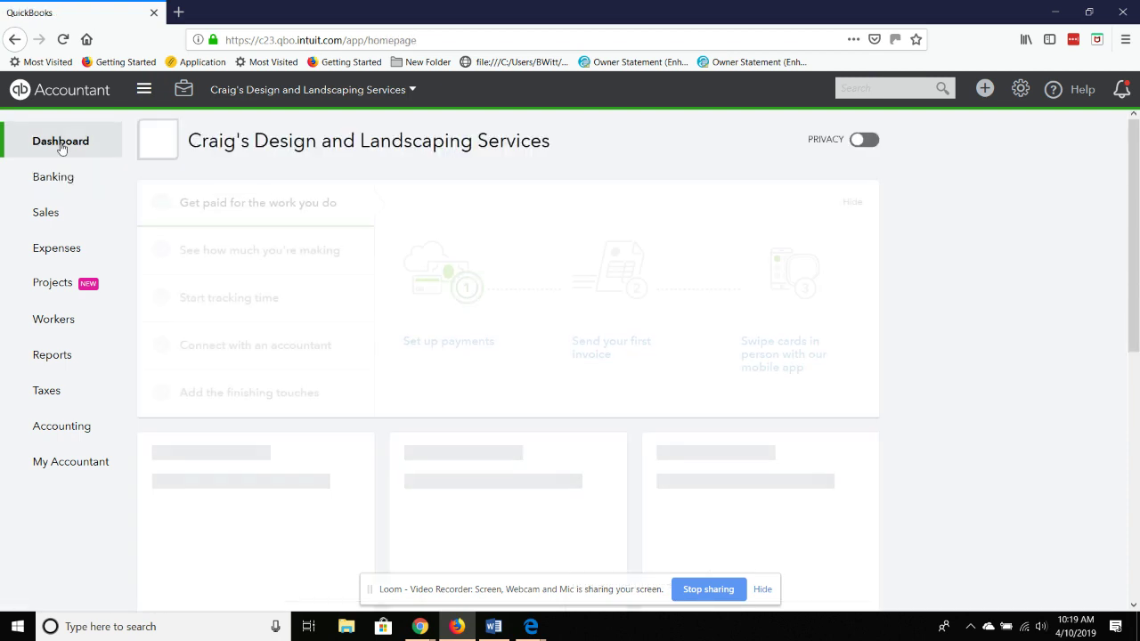
pyautogui.scroll(-1, 869, 428)
pyautogui.scroll(-1, 868, 428)
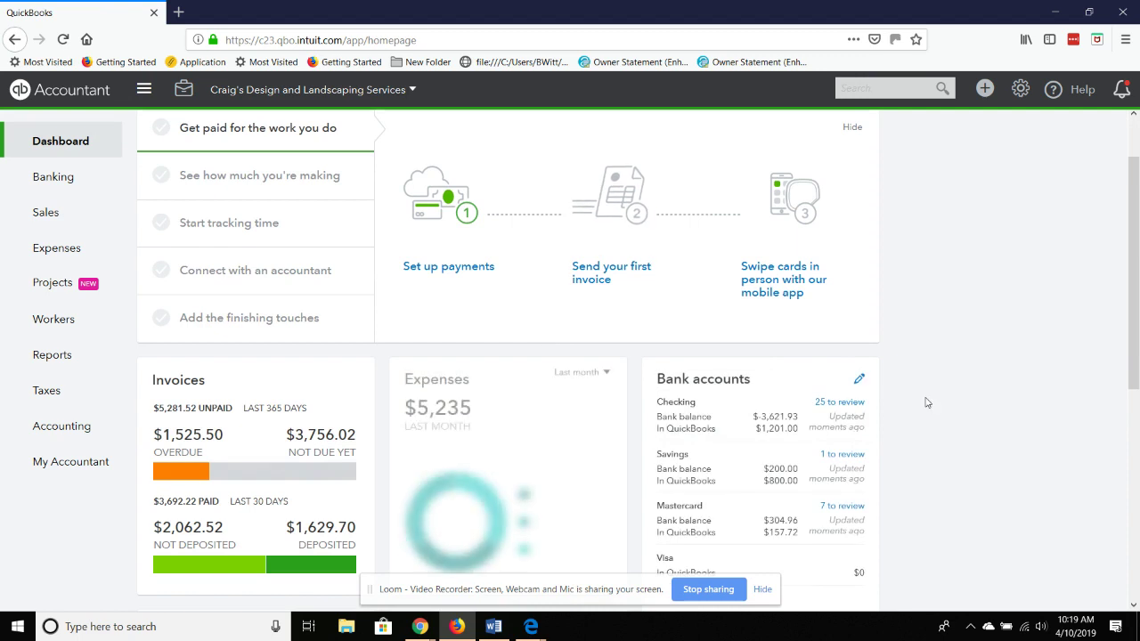
pyautogui.scroll(-3, 909, 357)
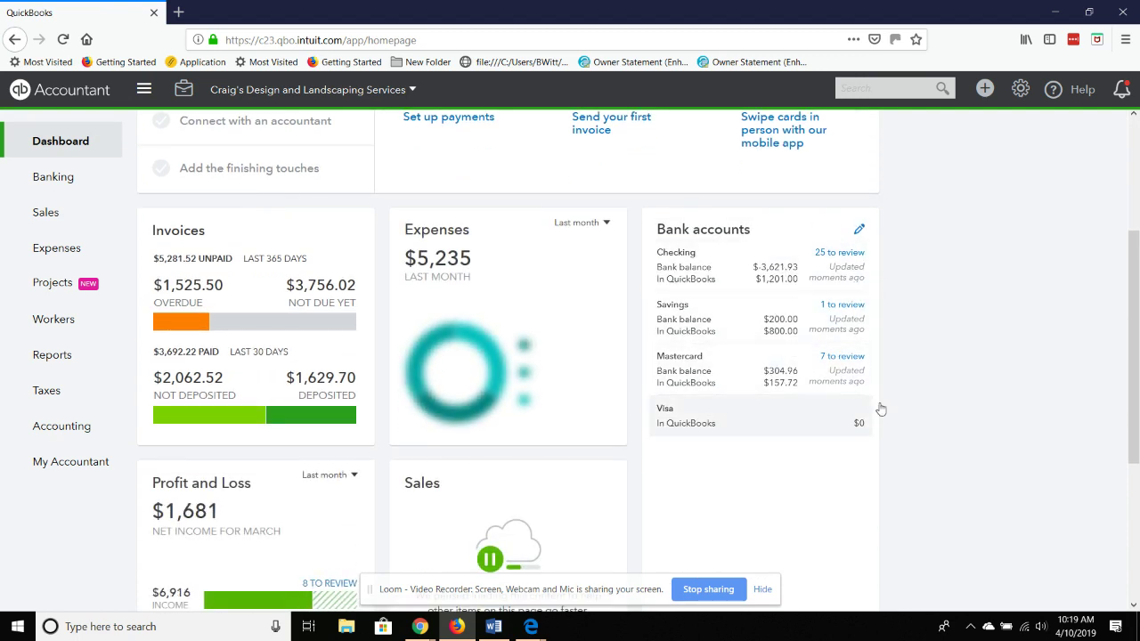
pyautogui.click(834, 256)
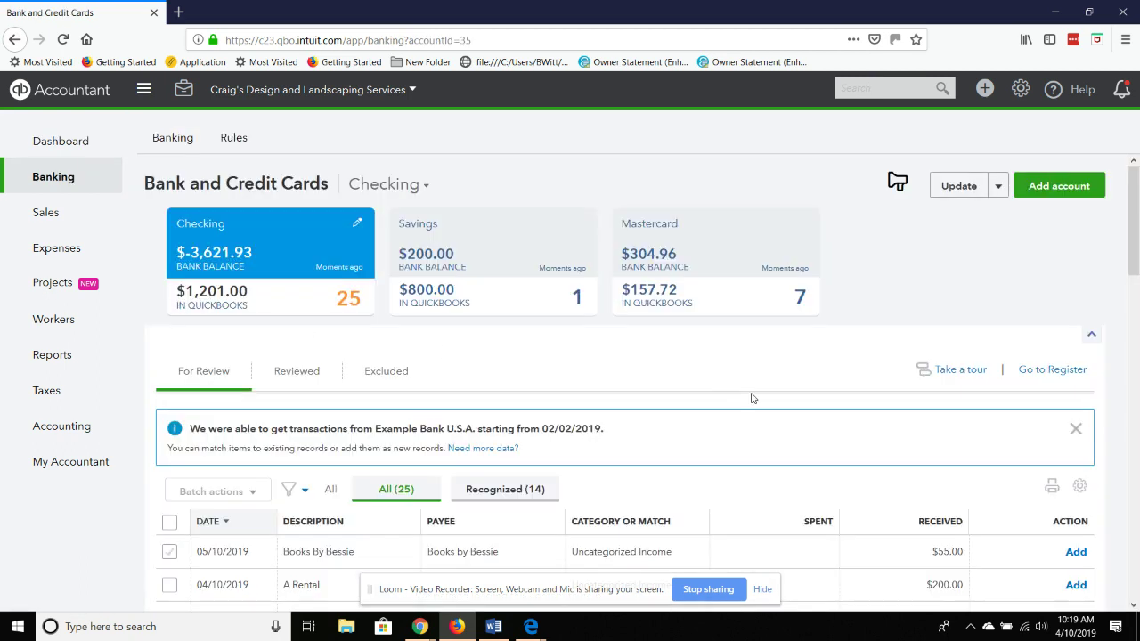
# Categorize the 05/10/2019 Books by Bessie transaction as Office Expenses and add it to the books
pyautogui.scroll(-3, 751, 399)
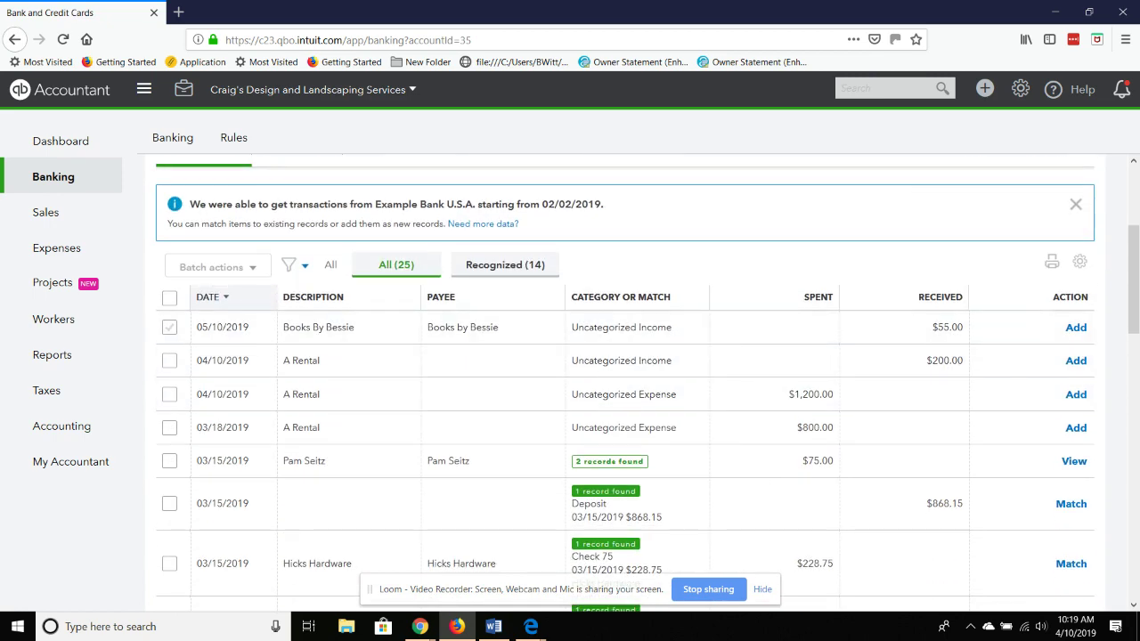
pyautogui.scroll(-1, 704, 311)
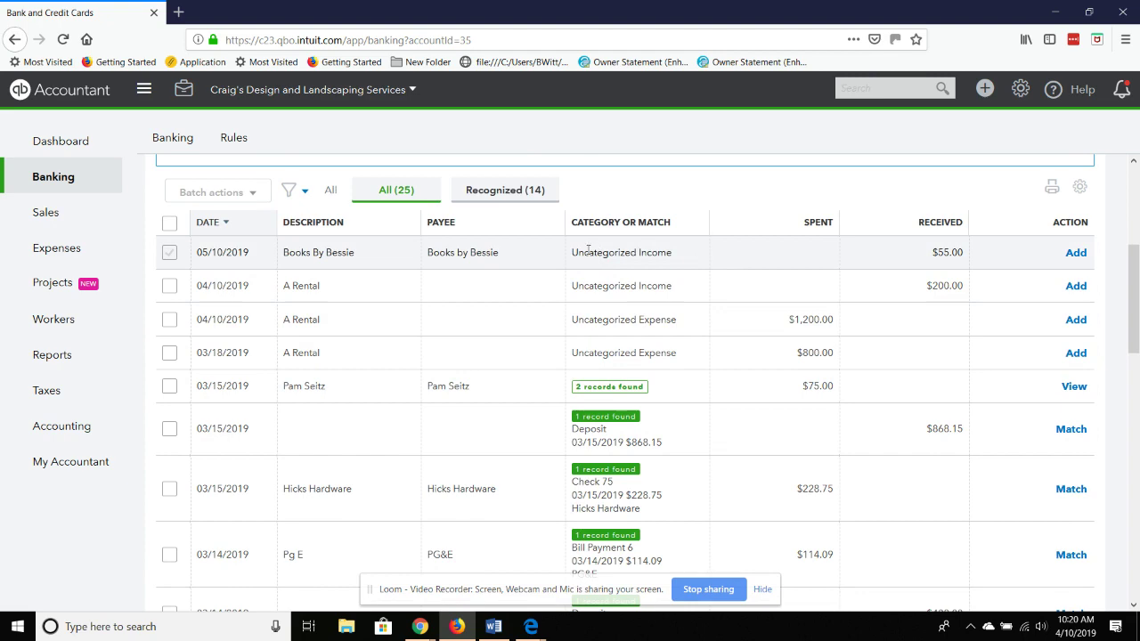
pyautogui.scroll(-1, 535, 262)
pyautogui.scroll(1, 535, 262)
pyautogui.click(687, 259)
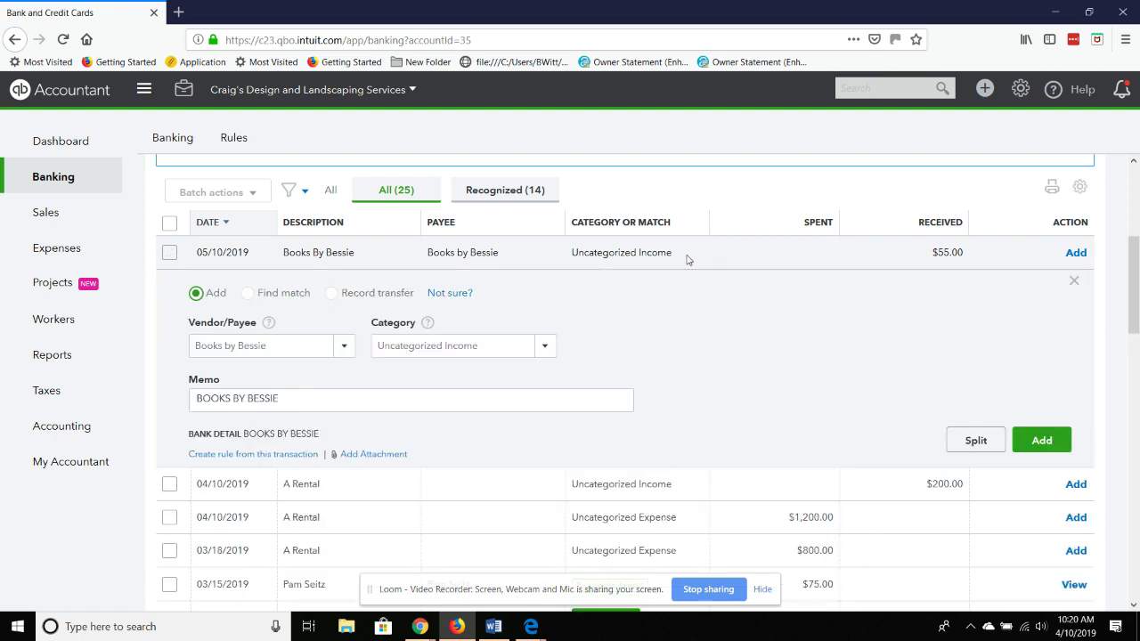
pyautogui.click(493, 345)
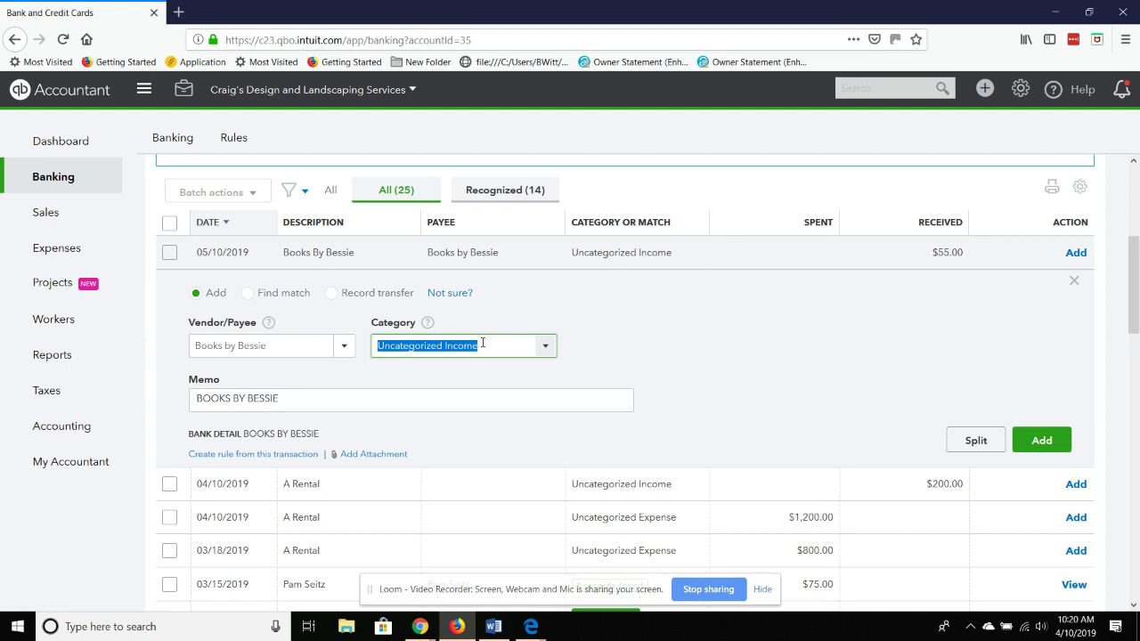
pyautogui.write('office')
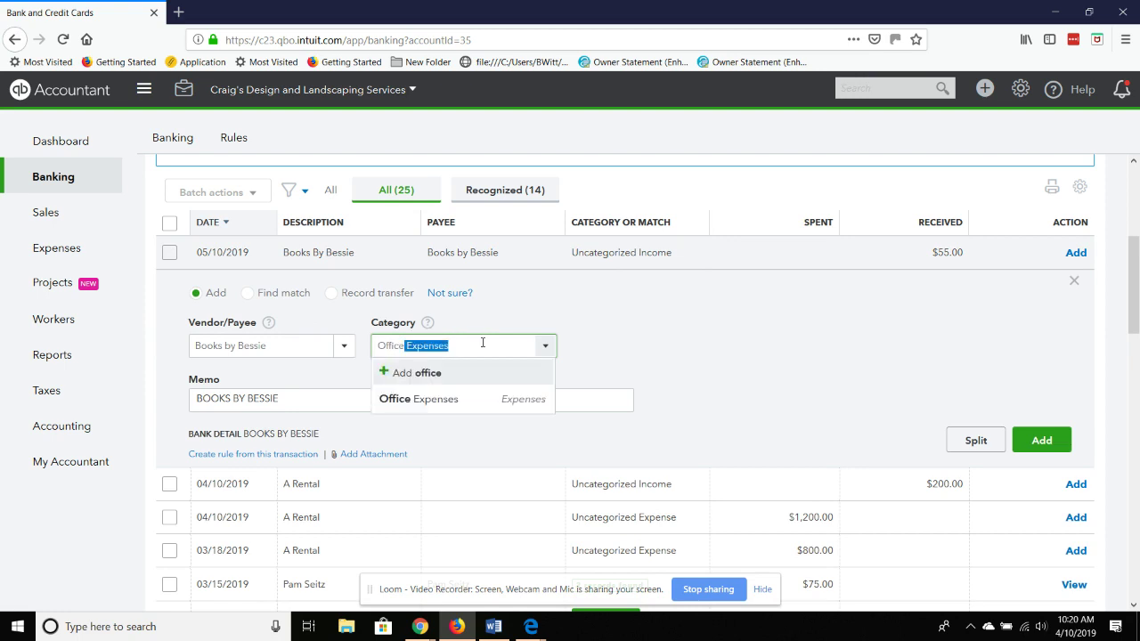
pyautogui.click(417, 401)
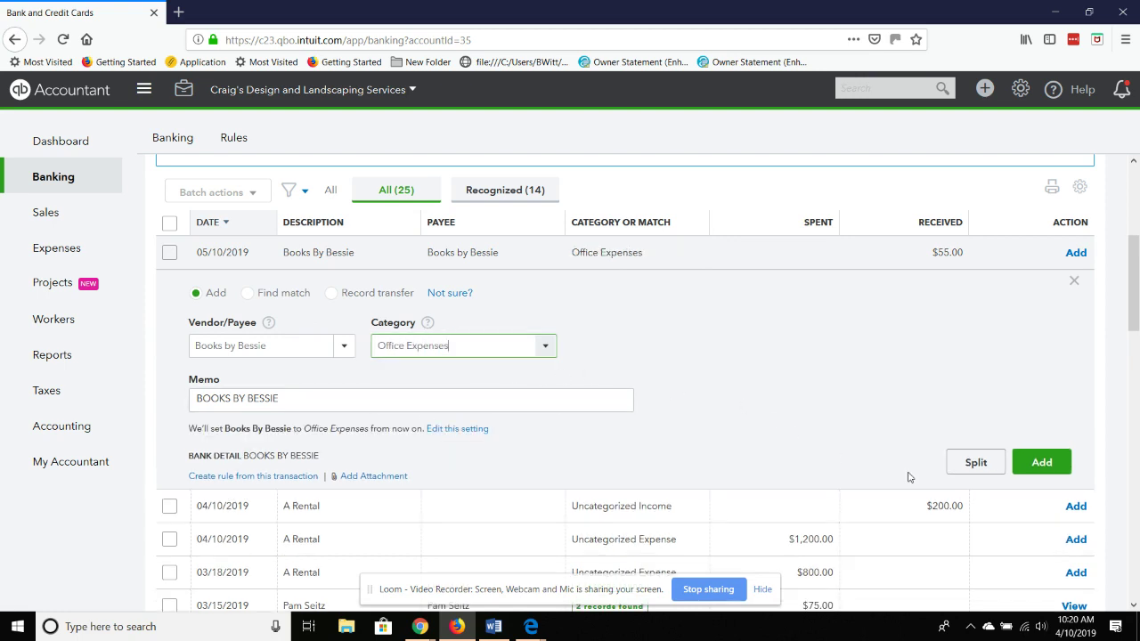
pyautogui.click(1040, 463)
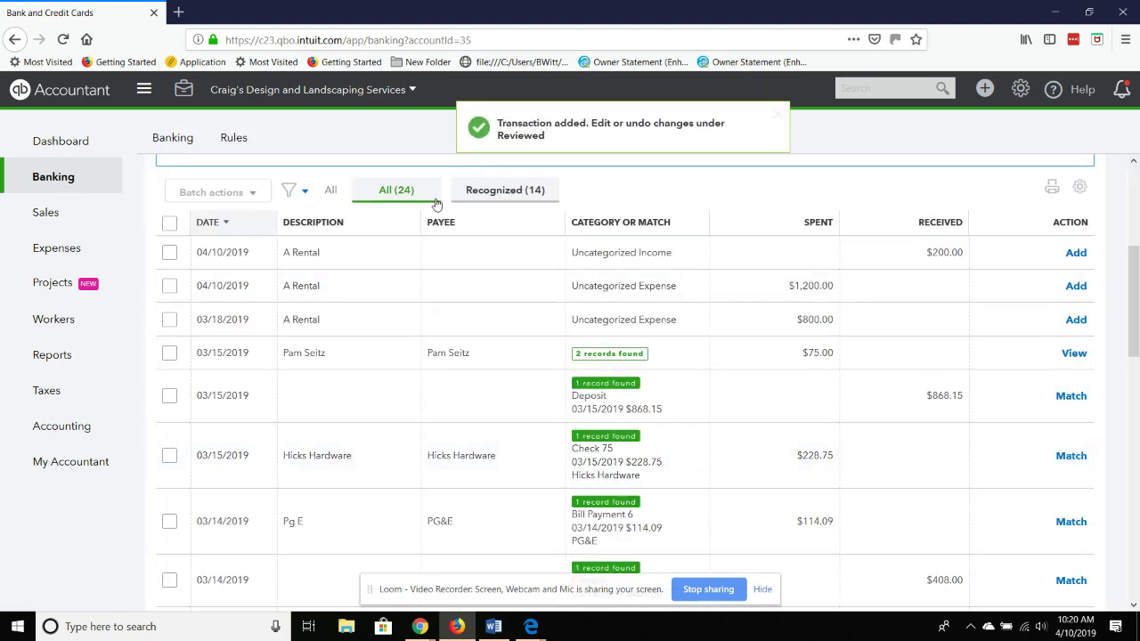
# Open the Checking account's register to view the added transaction, and dismiss the Register basics tour
pyautogui.scroll(5, 285, 331)
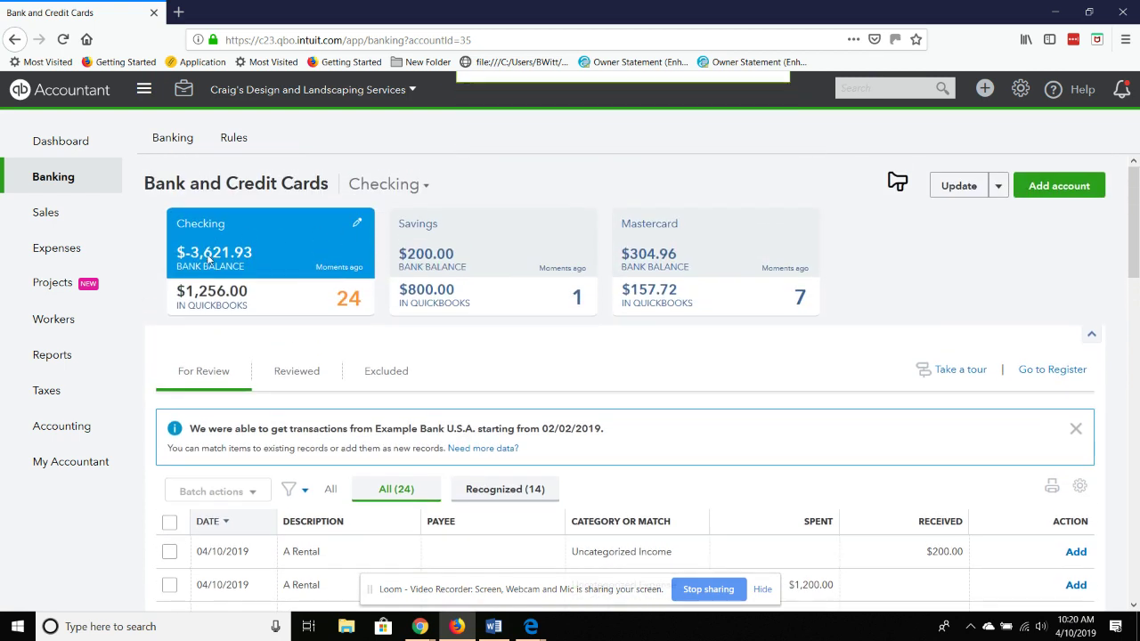
pyautogui.click(1052, 372)
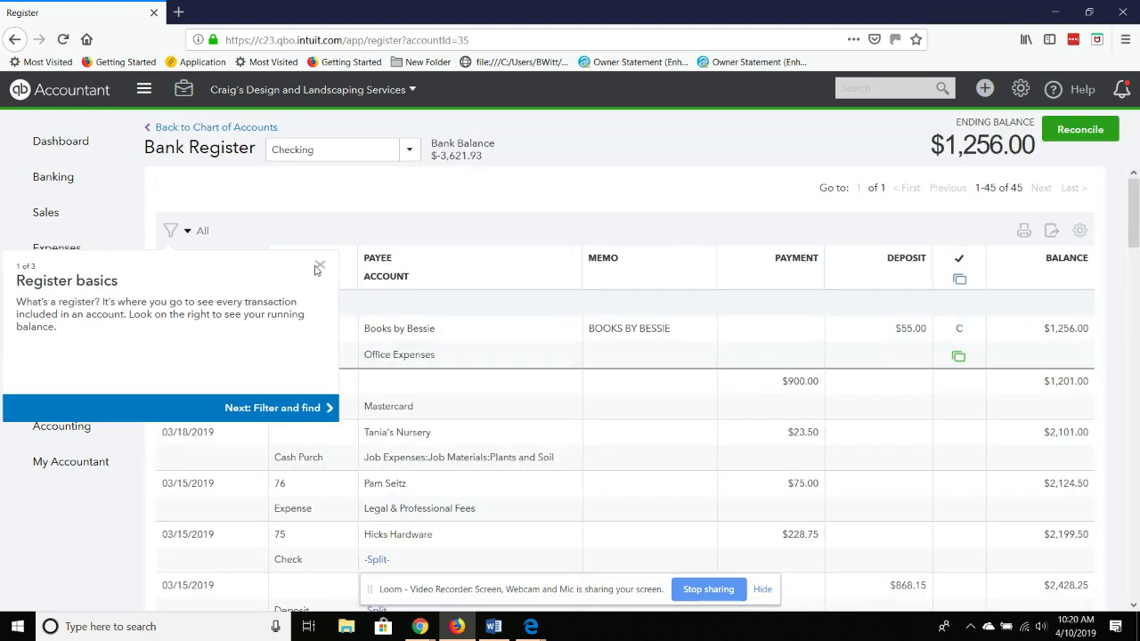
pyautogui.click(317, 267)
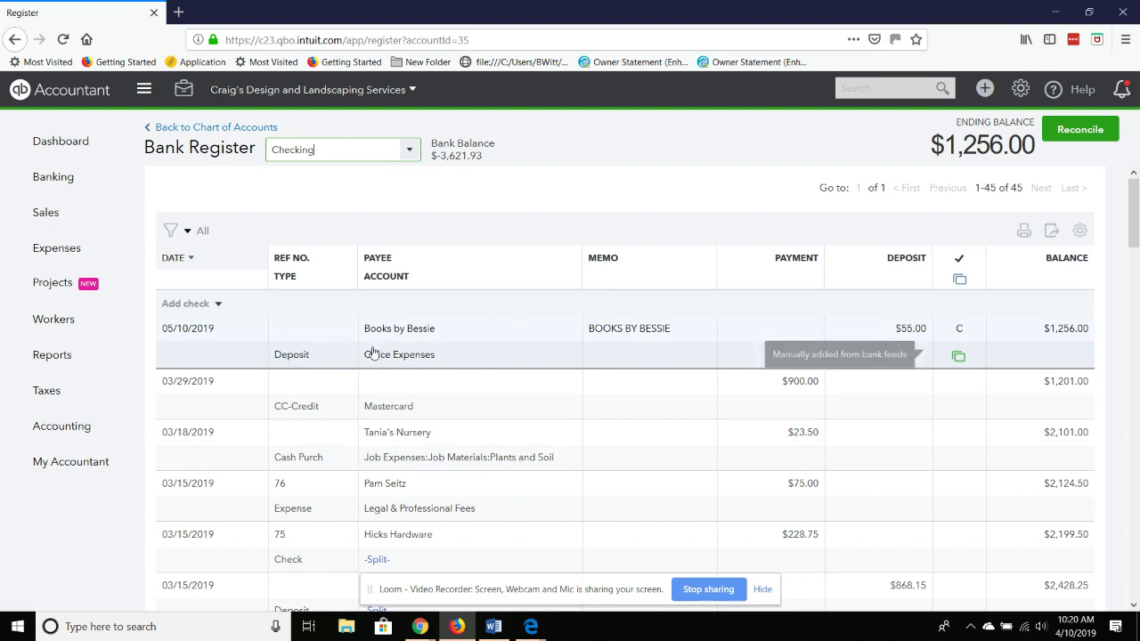
# Go back to the dashboard and reopen the Checking account's review list to look for transactions with matching records
pyautogui.click(75, 150)
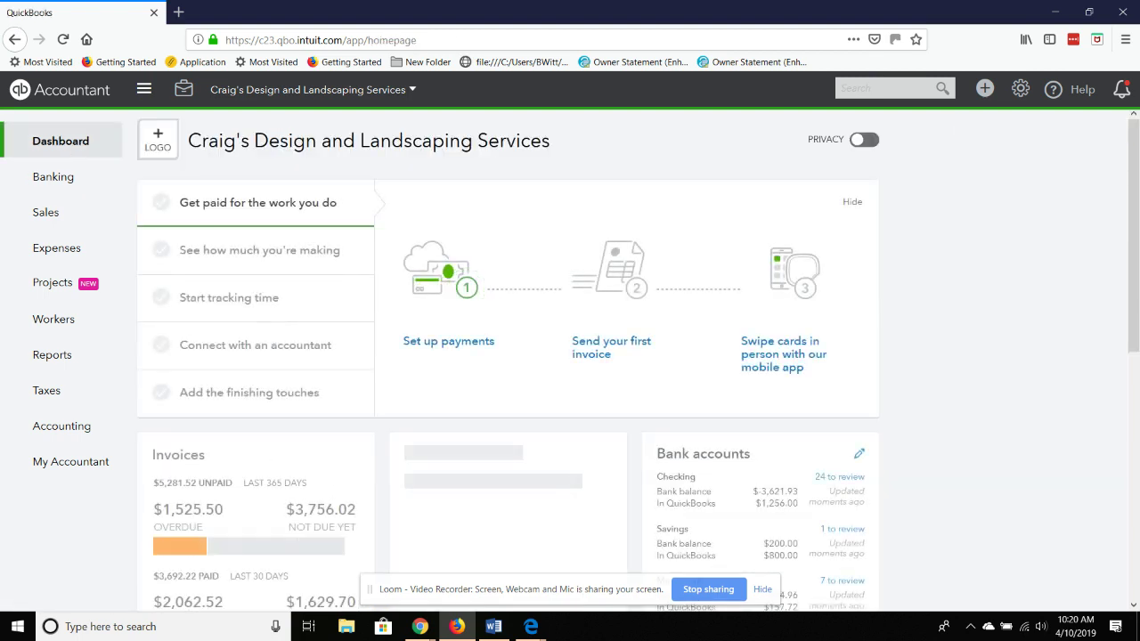
pyautogui.scroll(-3, 965, 445)
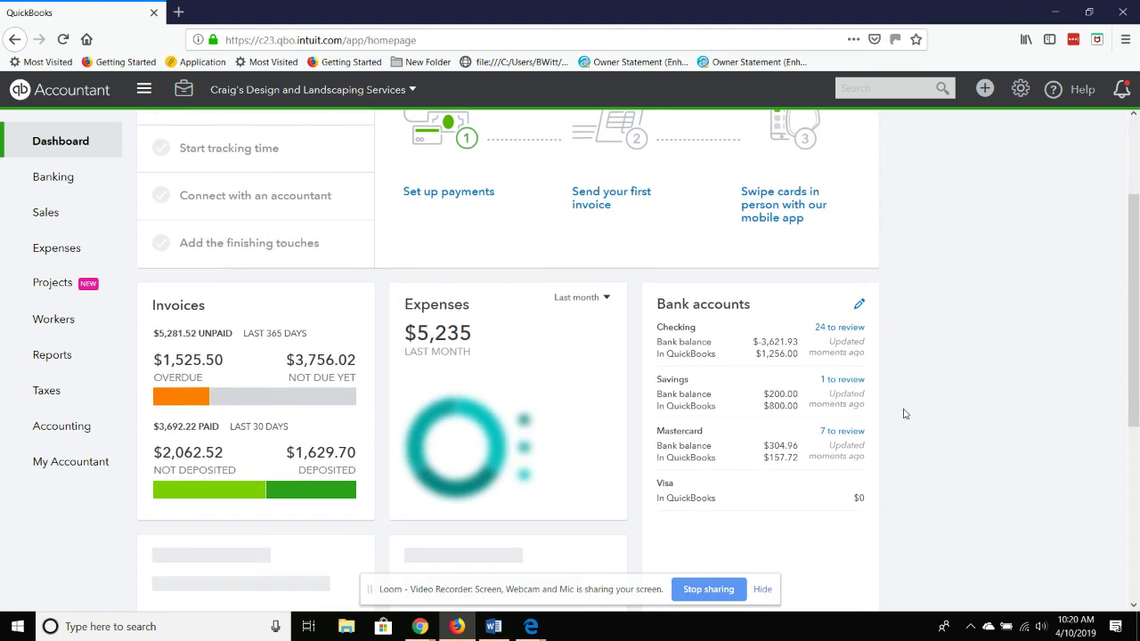
pyautogui.click(839, 327)
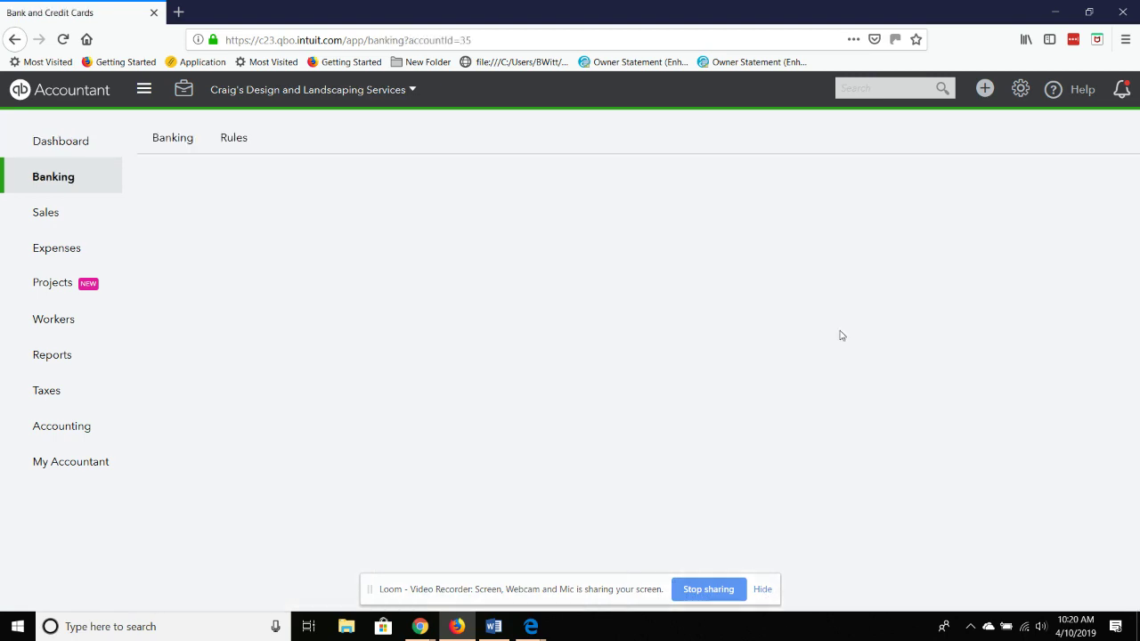
pyautogui.scroll(-4, 544, 309)
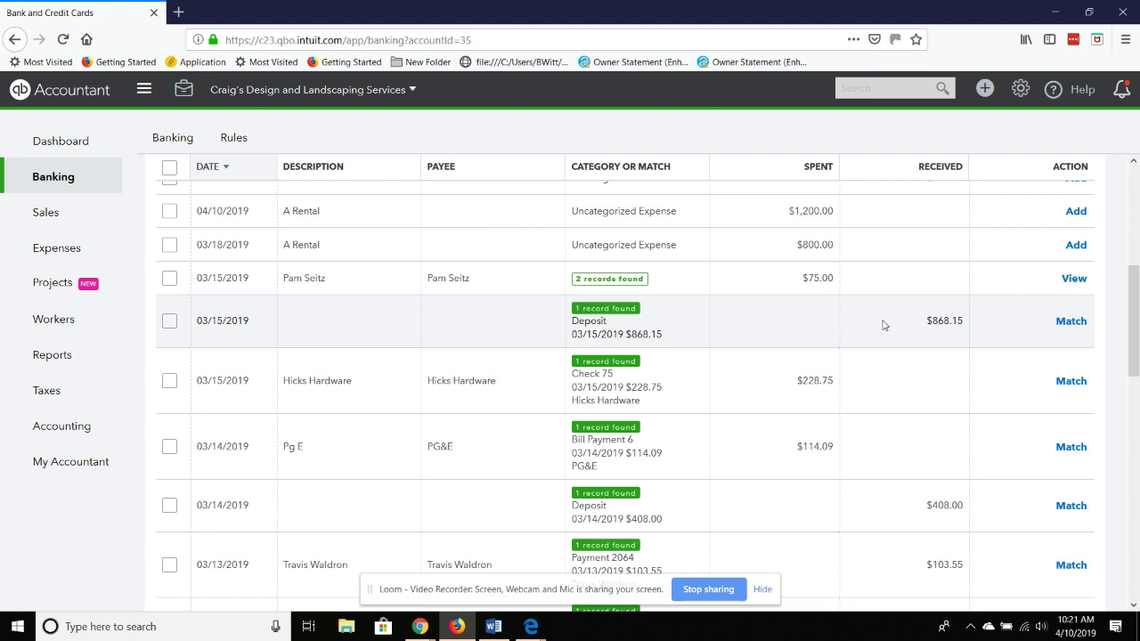
# Check the Add and Record transfer options for the 03/15/2019 $868.15 deposit, and match it to the found record
pyautogui.click(477, 340)
pyautogui.scroll(-2, 271, 359)
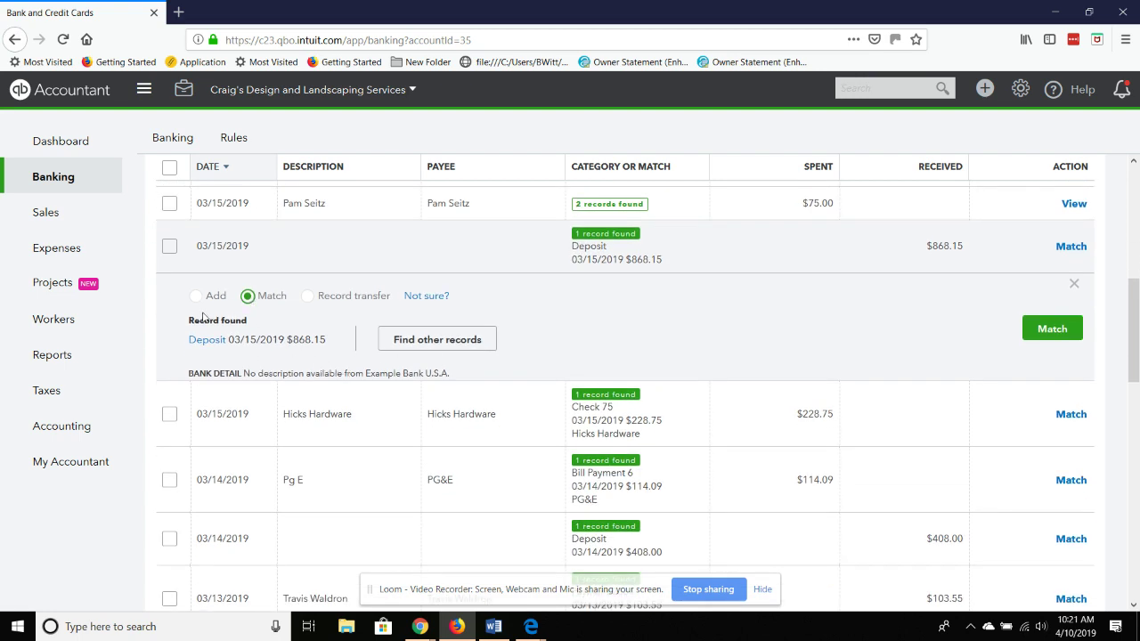
pyautogui.click(196, 295)
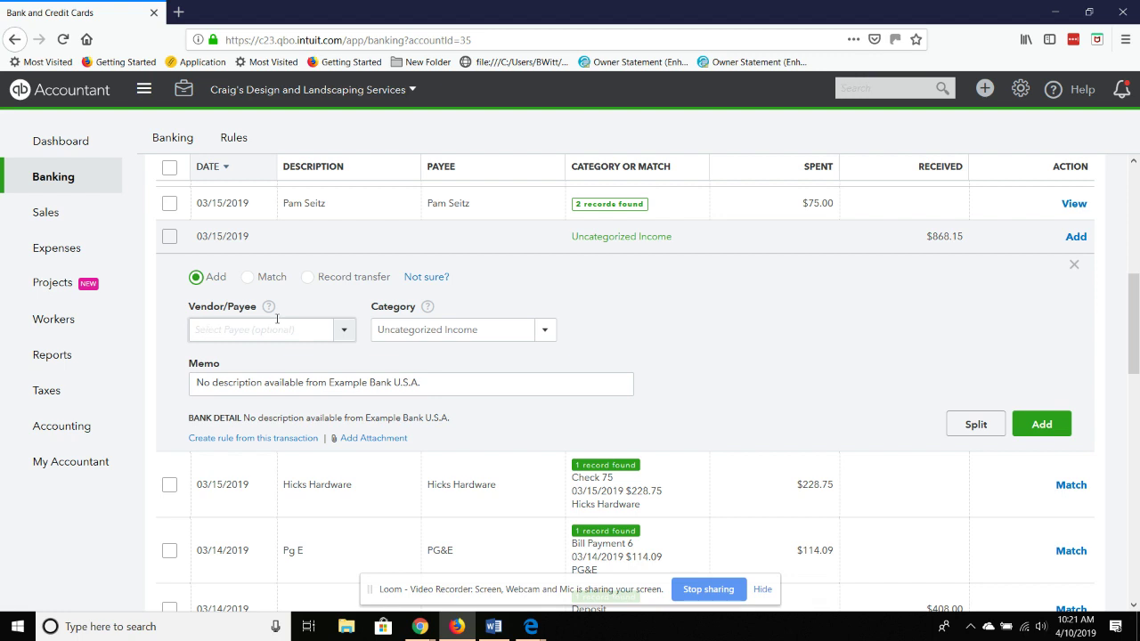
pyautogui.click(308, 281)
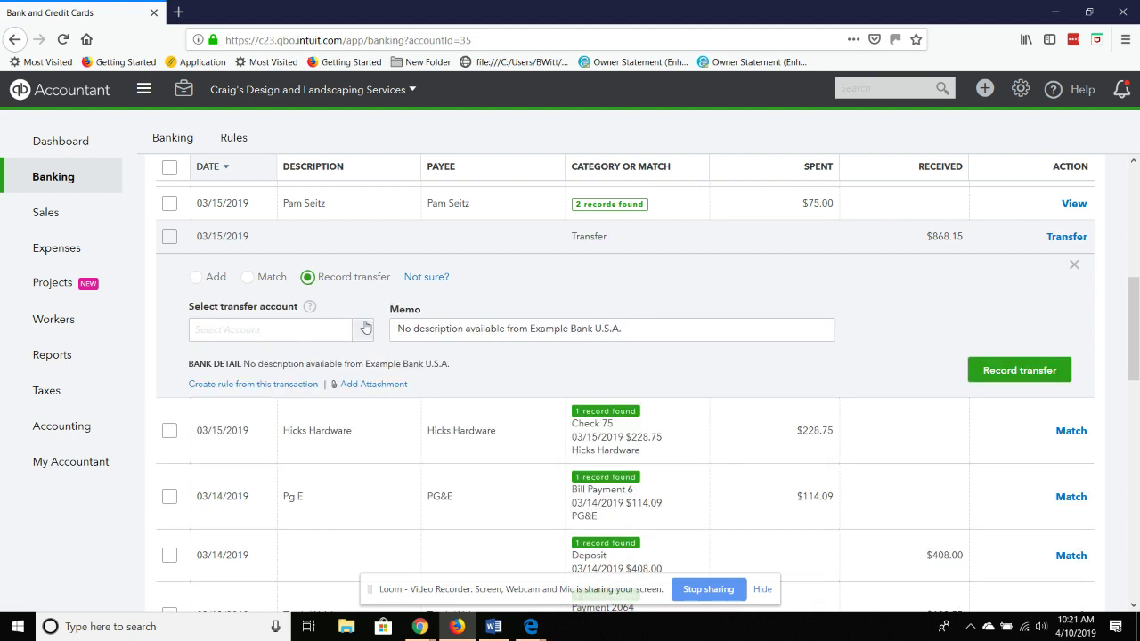
pyautogui.click(247, 279)
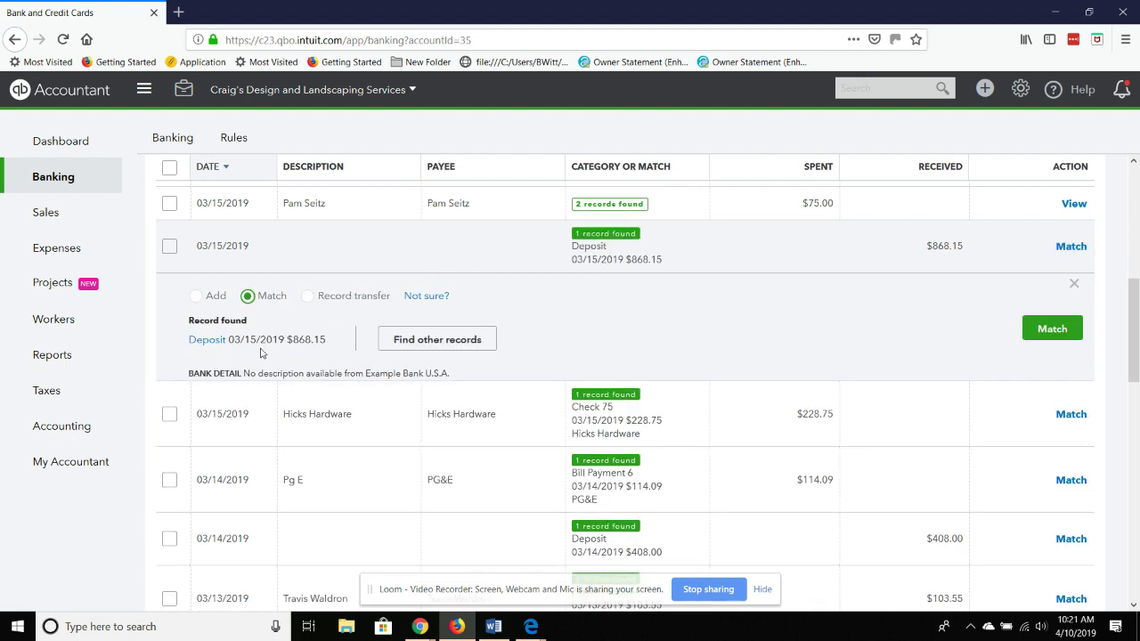
pyautogui.click(1060, 331)
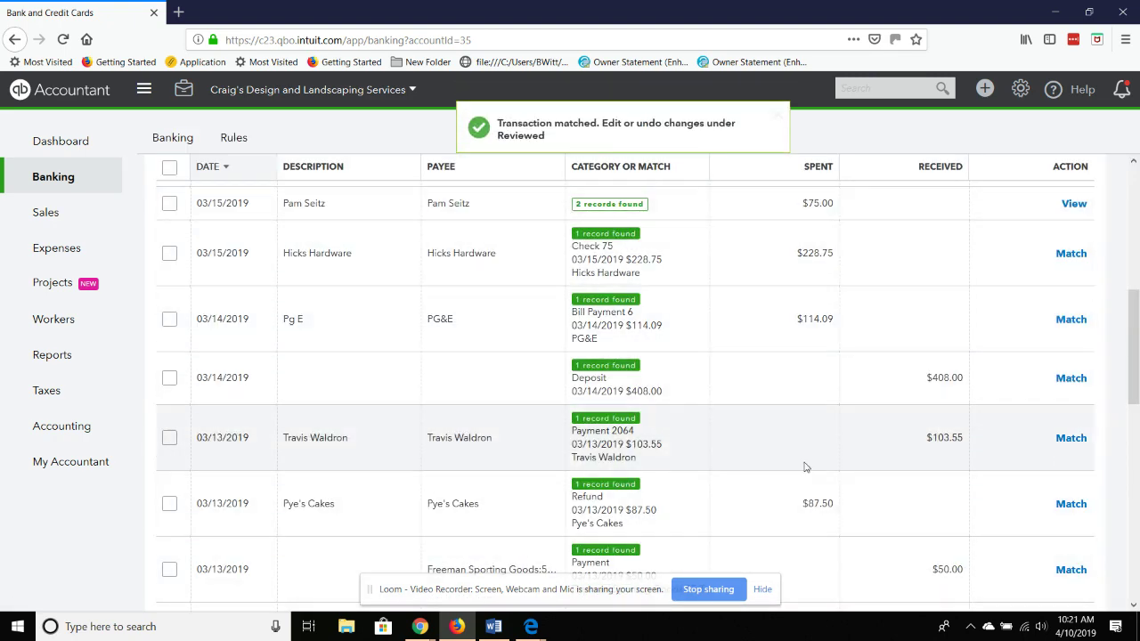
# Look through the remaining Checking transactions awaiting review
pyautogui.scroll(-3, 605, 274)
pyautogui.scroll(-5, 605, 275)
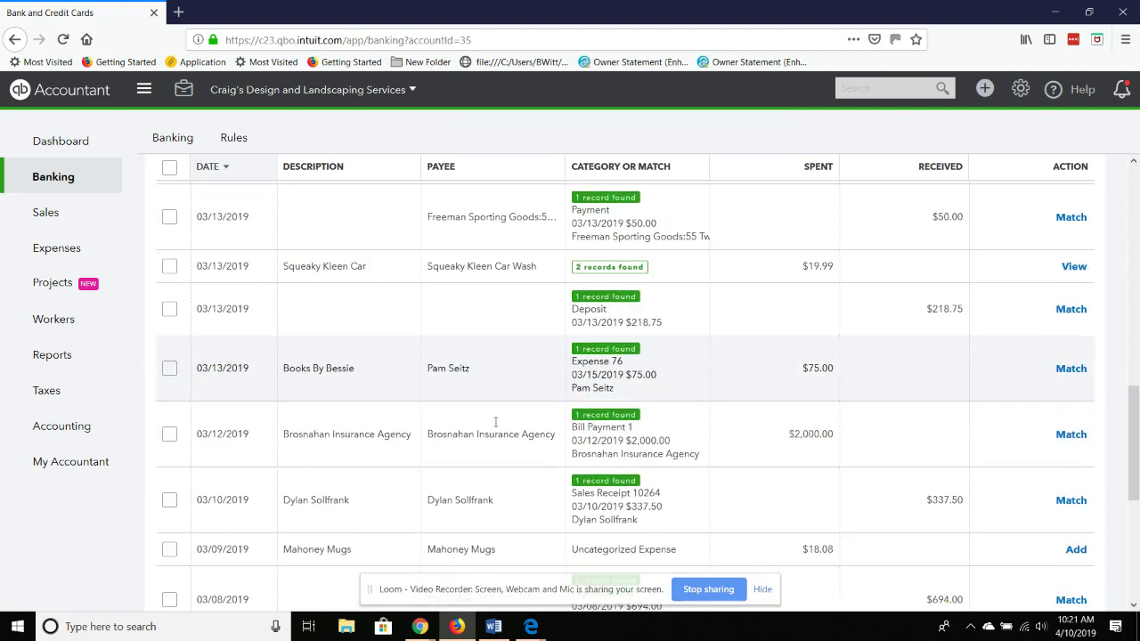
pyautogui.scroll(15, 693, 388)
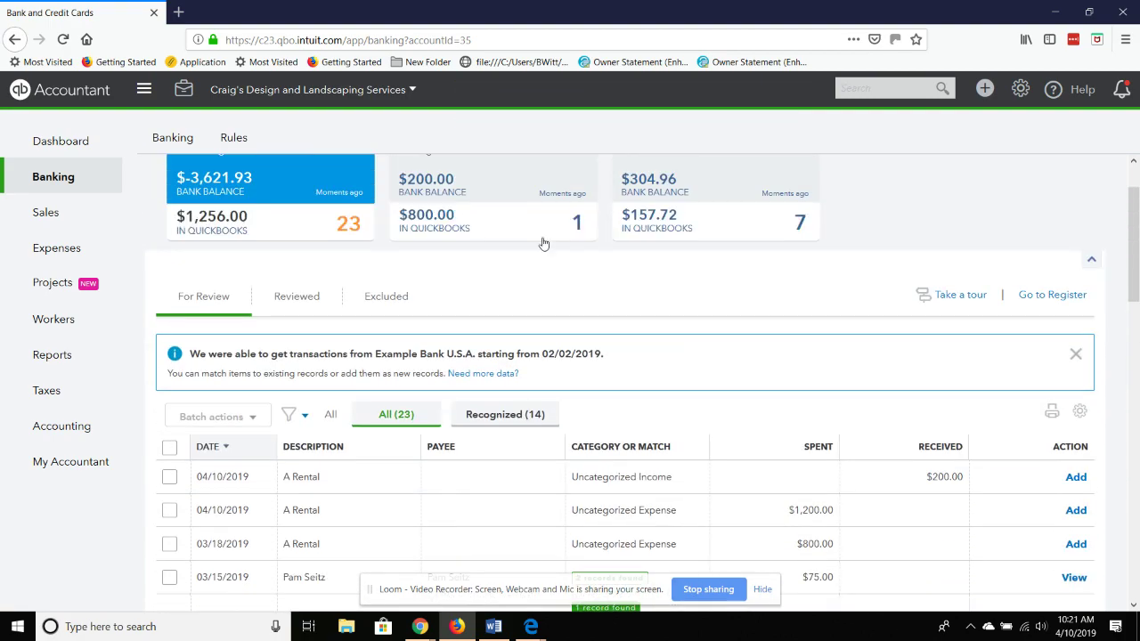
# Open the Reports page and browse the standard reports from Business overview down to Expenses and vendors
pyautogui.click(41, 356)
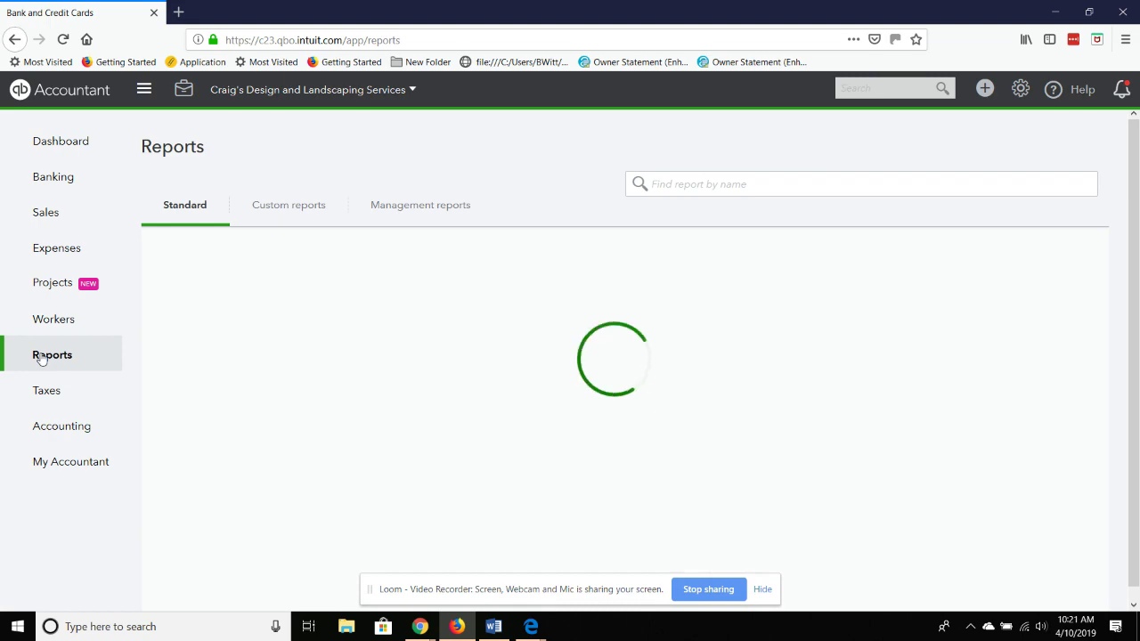
pyautogui.scroll(-7, 559, 355)
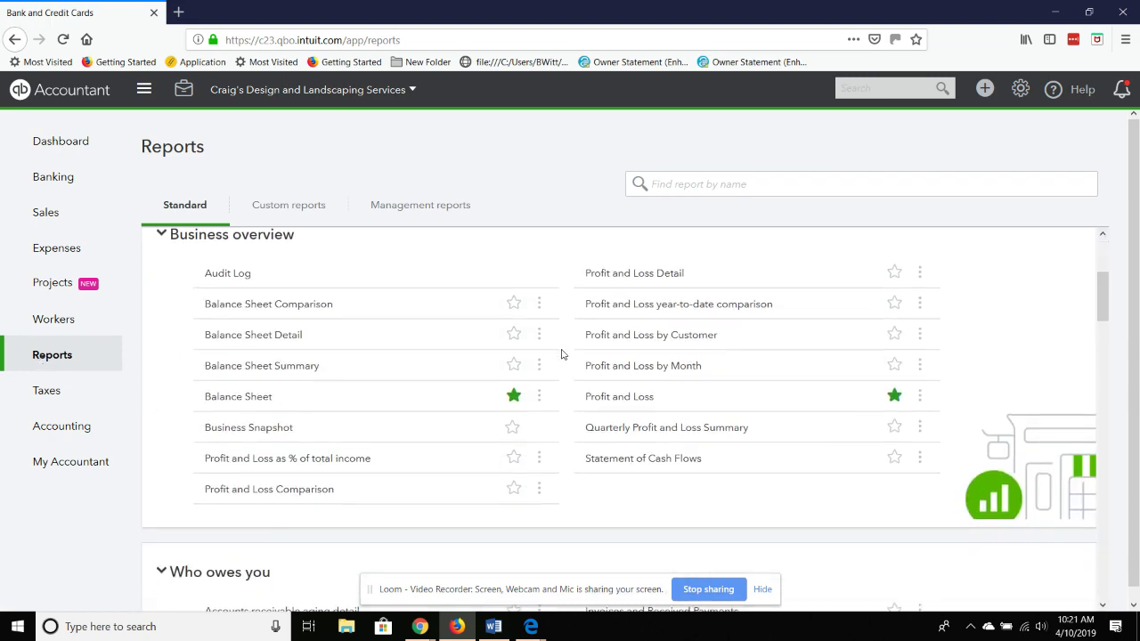
pyautogui.scroll(-9, 561, 355)
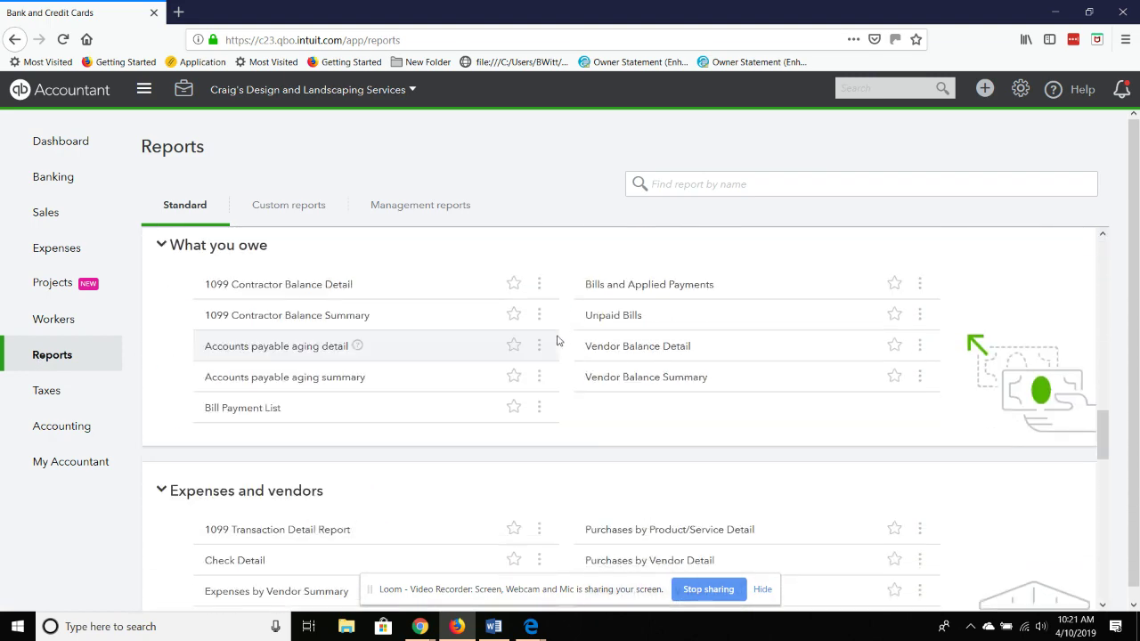
pyautogui.scroll(-2, 559, 340)
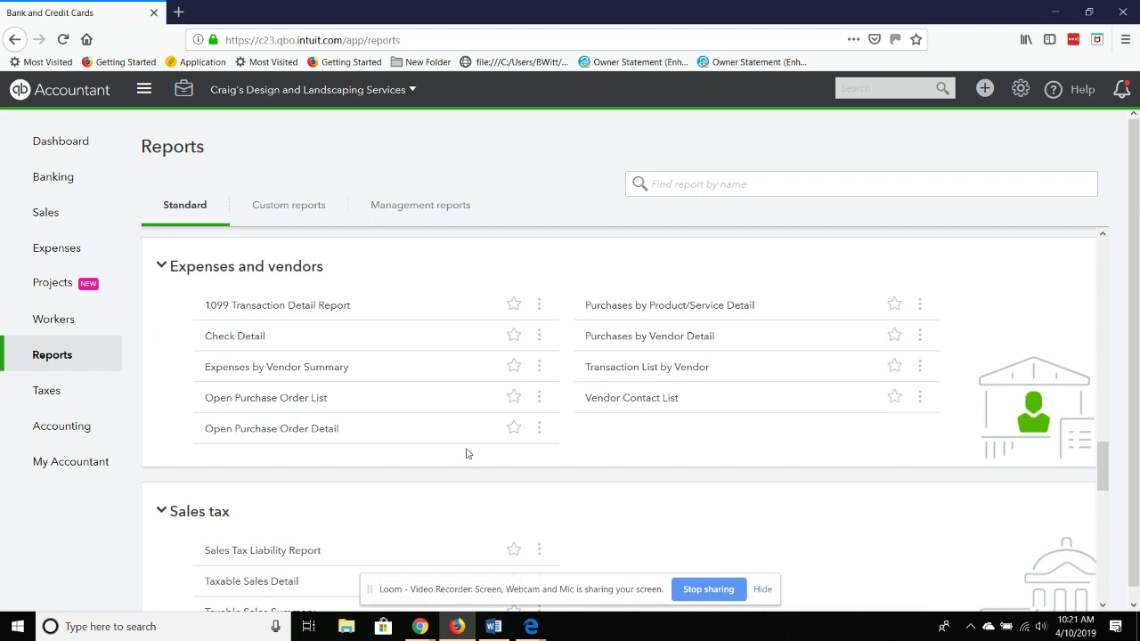
pyautogui.scroll(6, 466, 436)
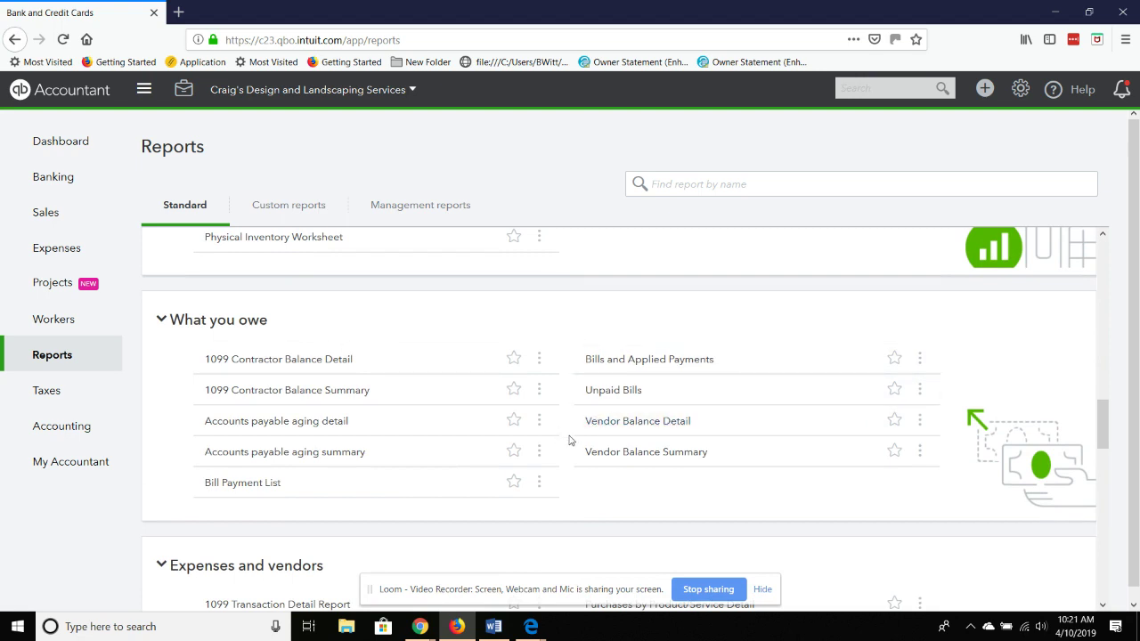
# Open the Vendor Balance Detail report from What you owe, dismiss the customization tour, and review the report for all dates
pyautogui.click(633, 422)
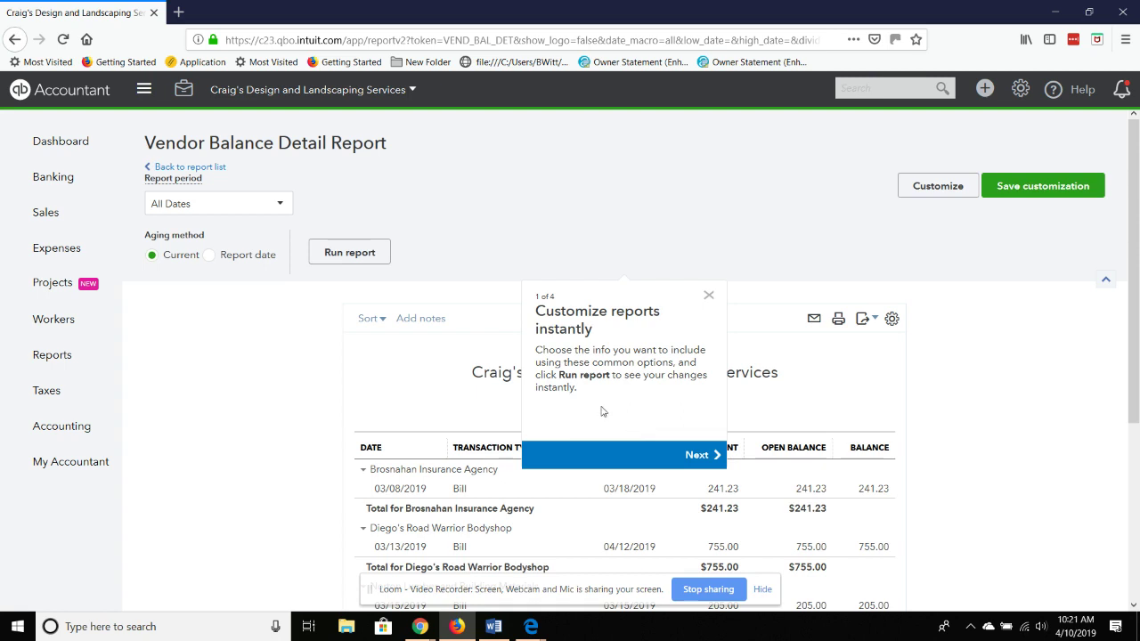
pyautogui.click(709, 298)
pyautogui.scroll(-3, 945, 322)
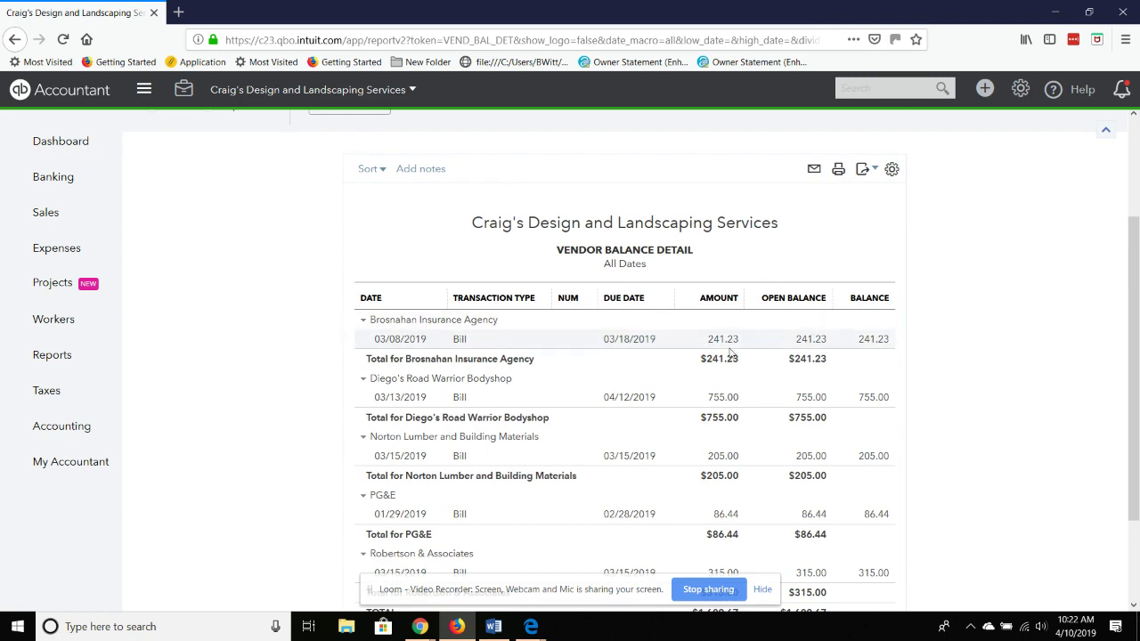
pyautogui.scroll(-3, 899, 349)
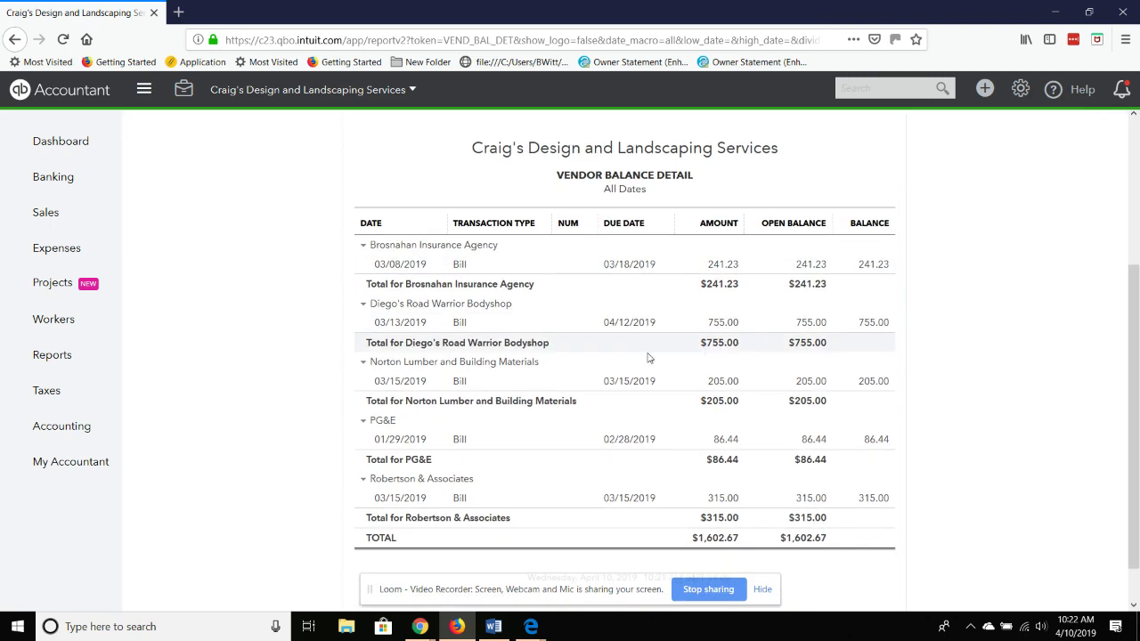
pyautogui.scroll(5, 446, 463)
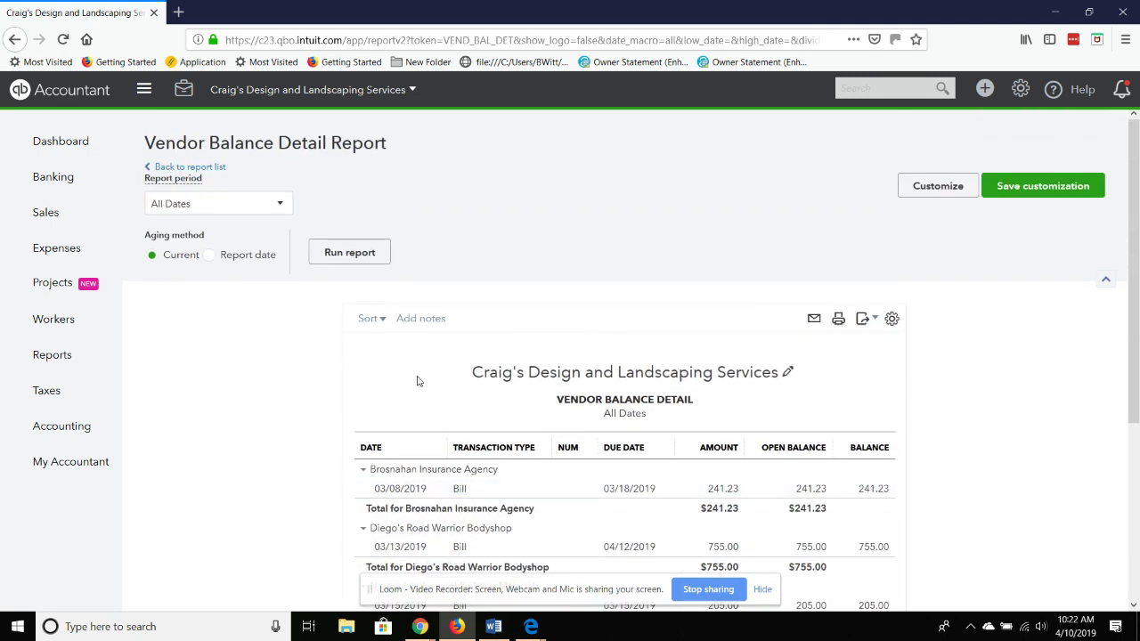
# Return to the report list, open the Unpaid Bills report from What you owe, and review the bills' due dates and open balances
pyautogui.click(203, 175)
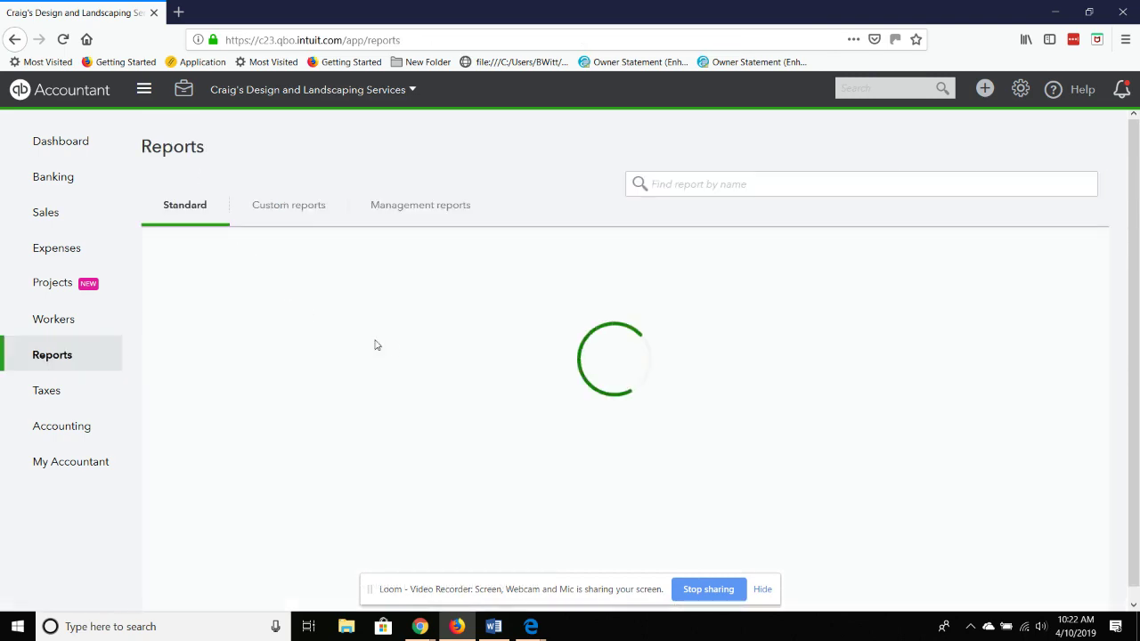
pyautogui.scroll(-5, 392, 351)
pyautogui.scroll(-5, 389, 331)
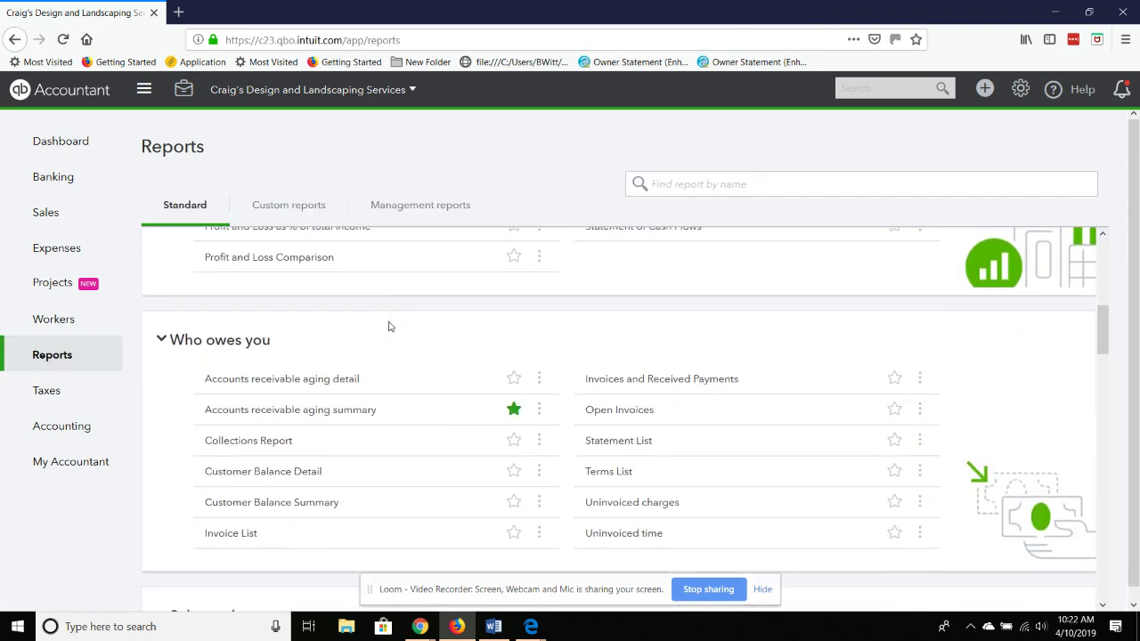
pyautogui.scroll(-3, 385, 318)
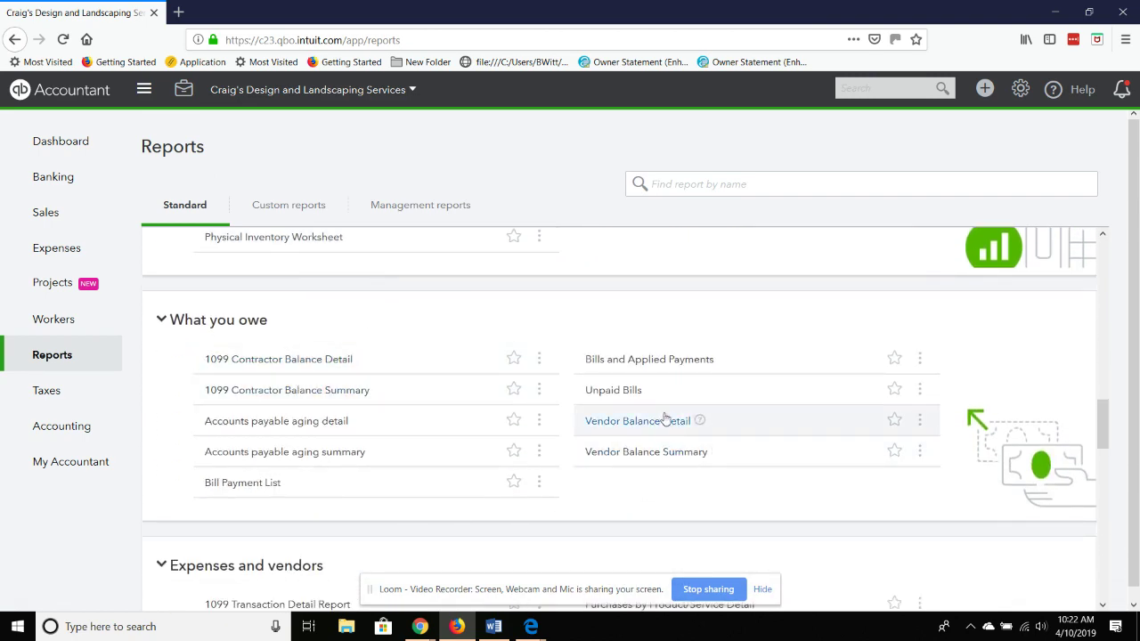
pyautogui.click(612, 395)
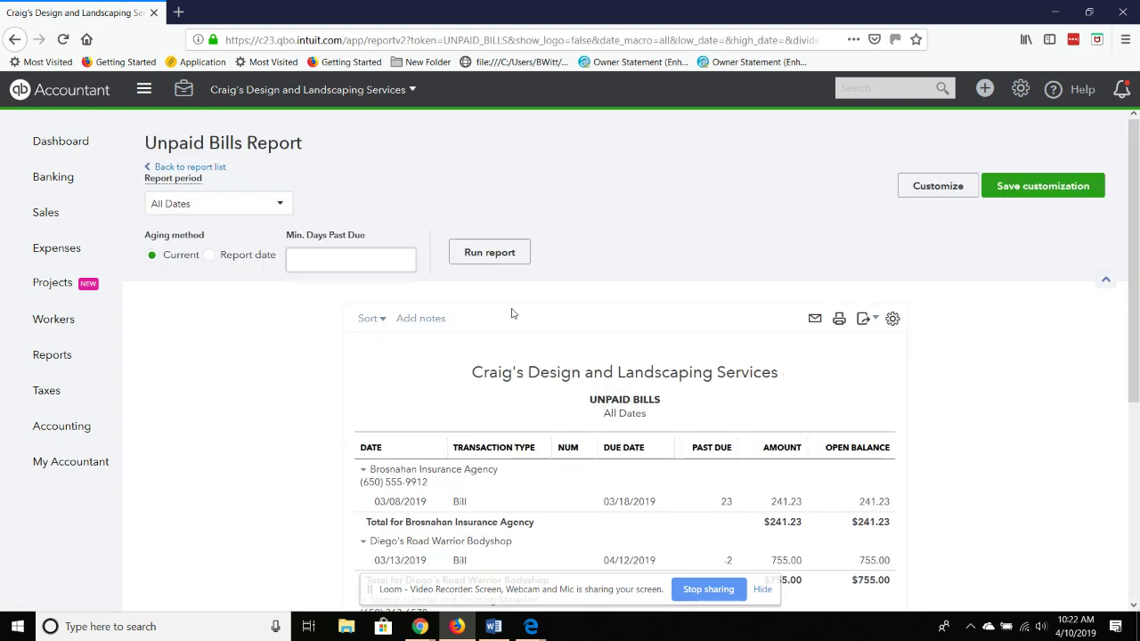
pyautogui.scroll(-5, 664, 300)
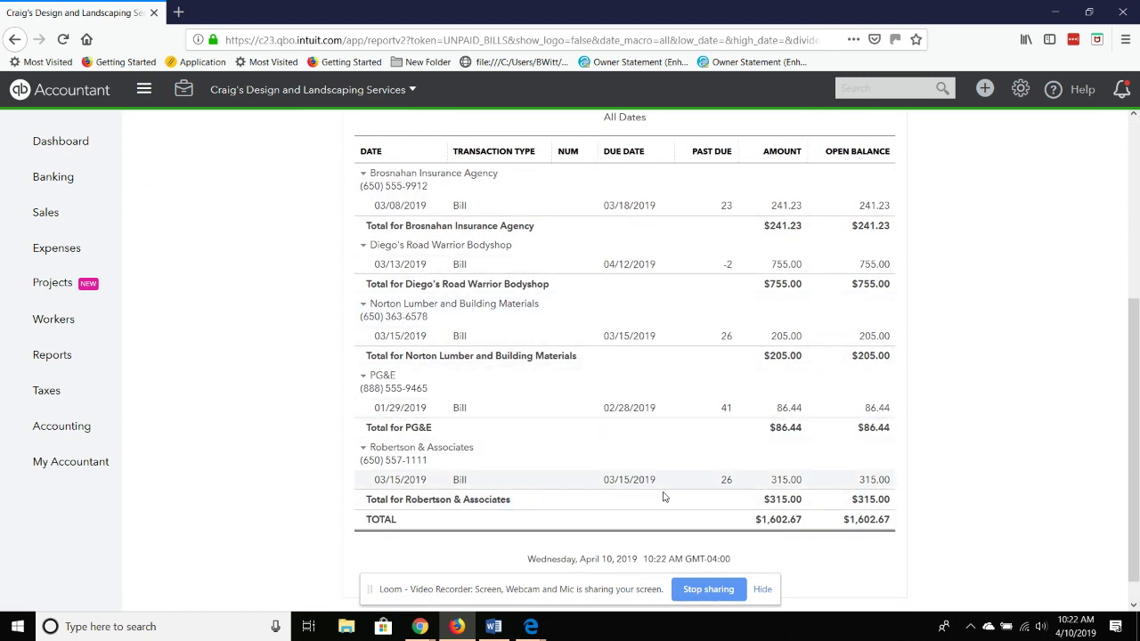
pyautogui.scroll(2, 664, 494)
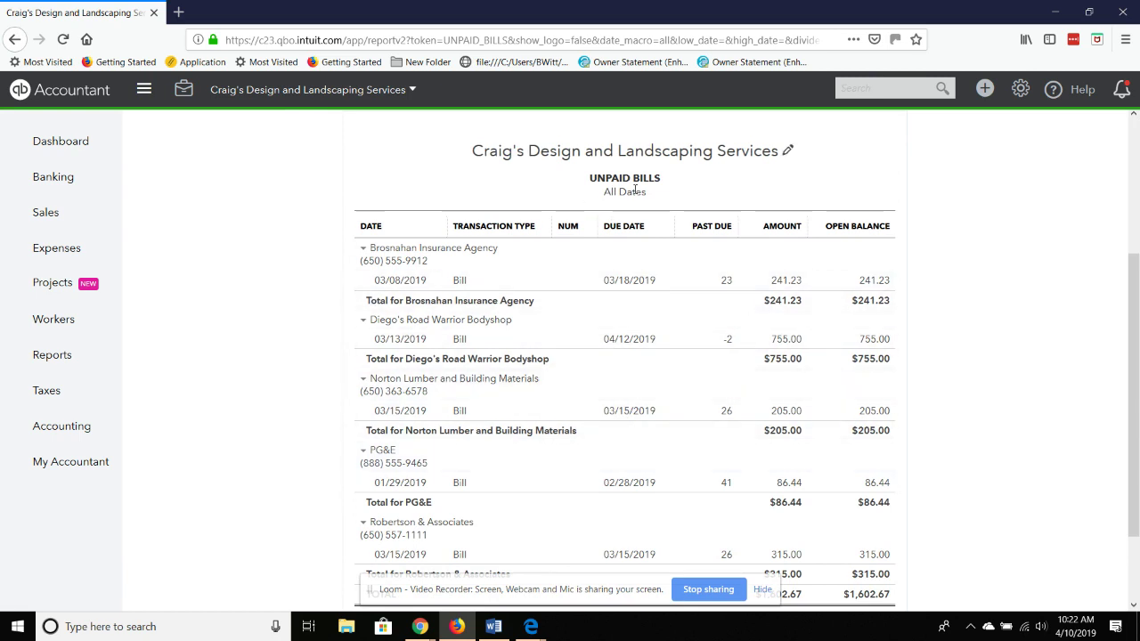
pyautogui.scroll(-3, 650, 192)
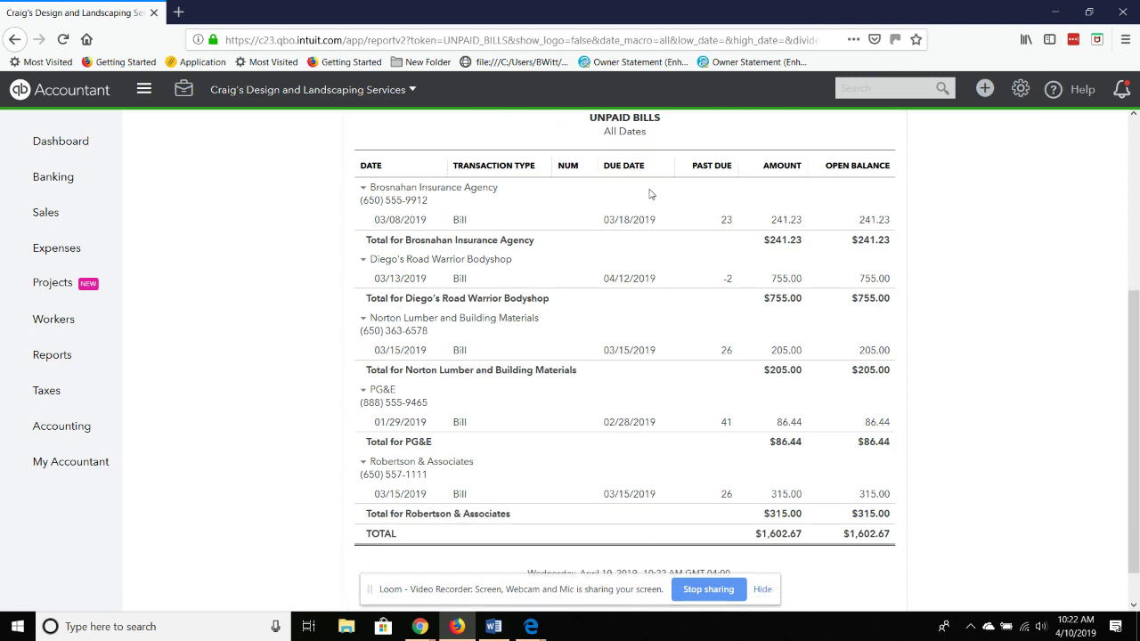
pyautogui.scroll(8, 701, 413)
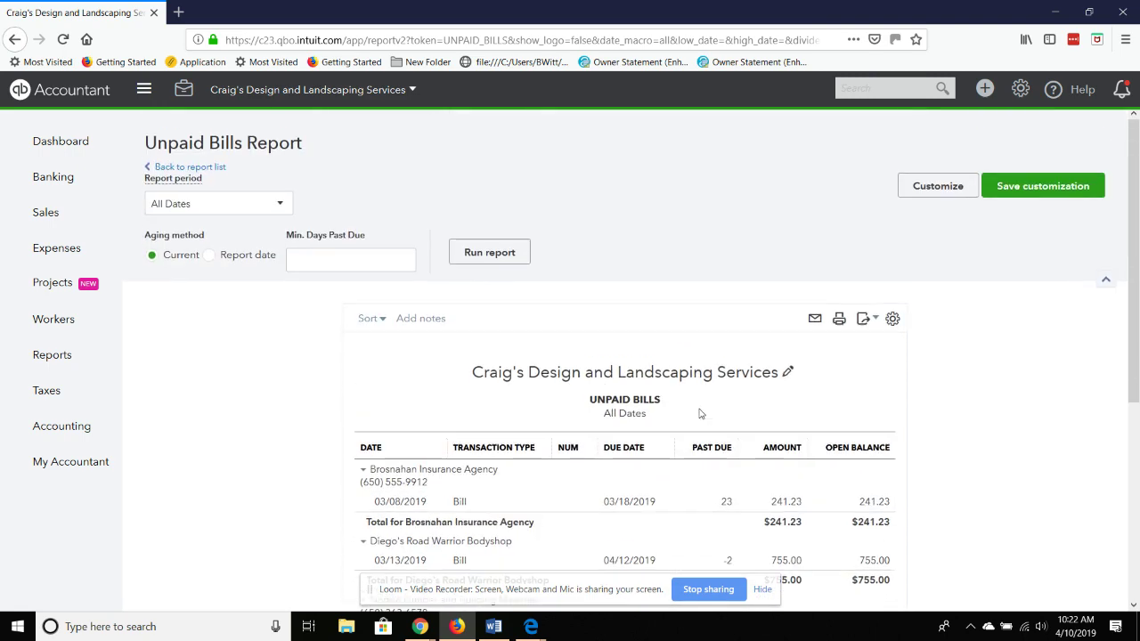
# Go back to the report list and look through the What you owe and Expenses and vendors reports
pyautogui.click(190, 167)
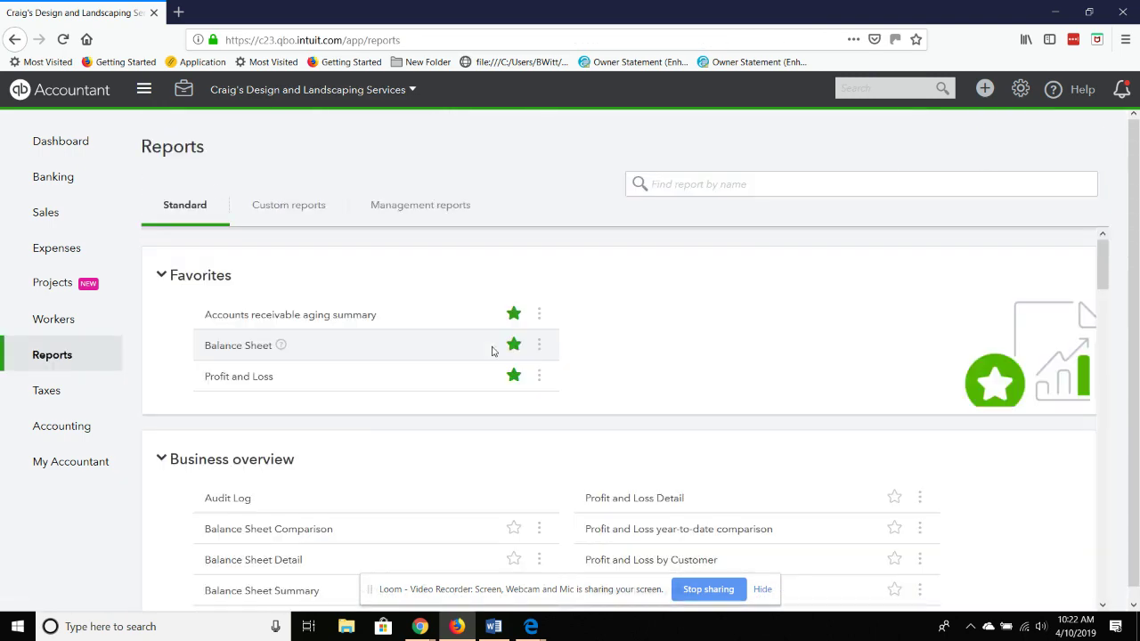
pyautogui.scroll(-10, 491, 348)
pyautogui.scroll(-10, 488, 338)
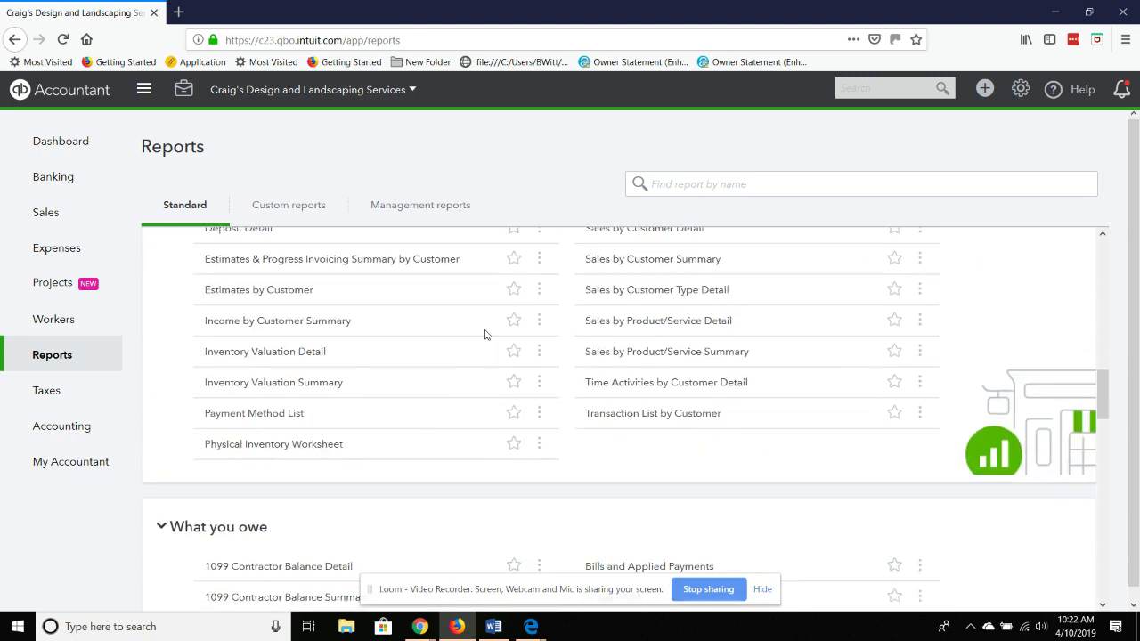
pyautogui.scroll(-2, 487, 331)
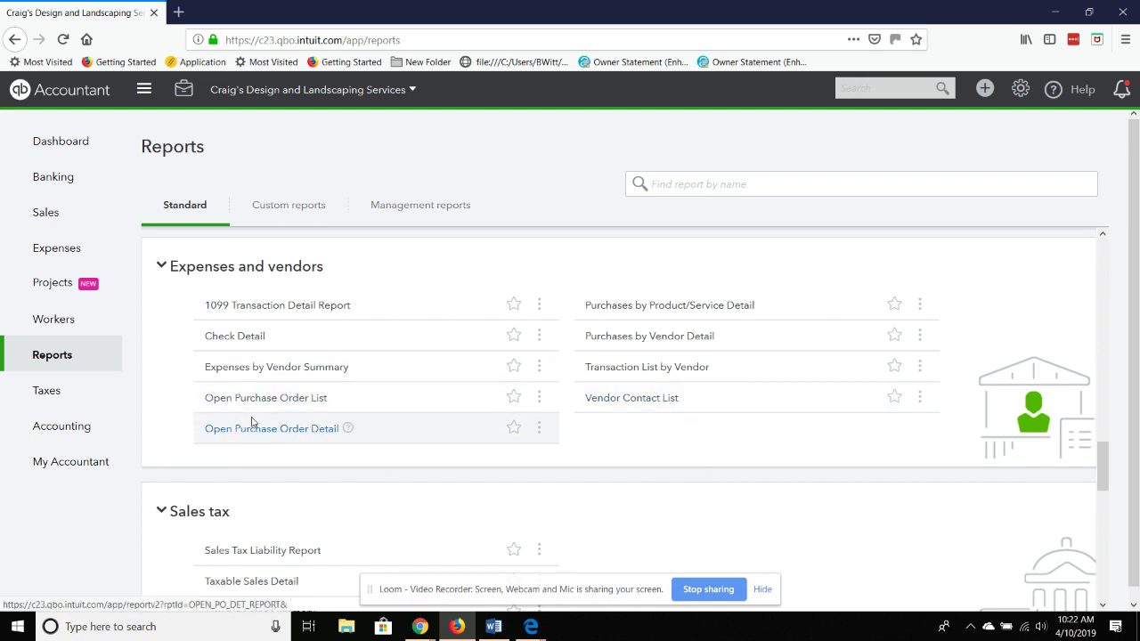
pyautogui.scroll(3, 248, 277)
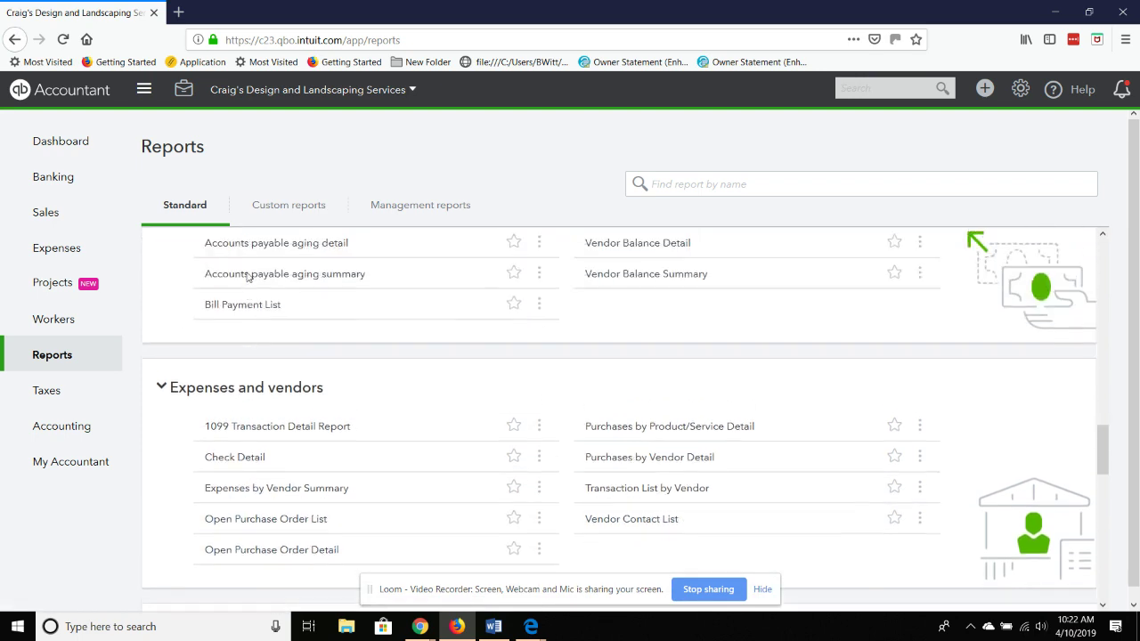
pyautogui.scroll(3, 248, 277)
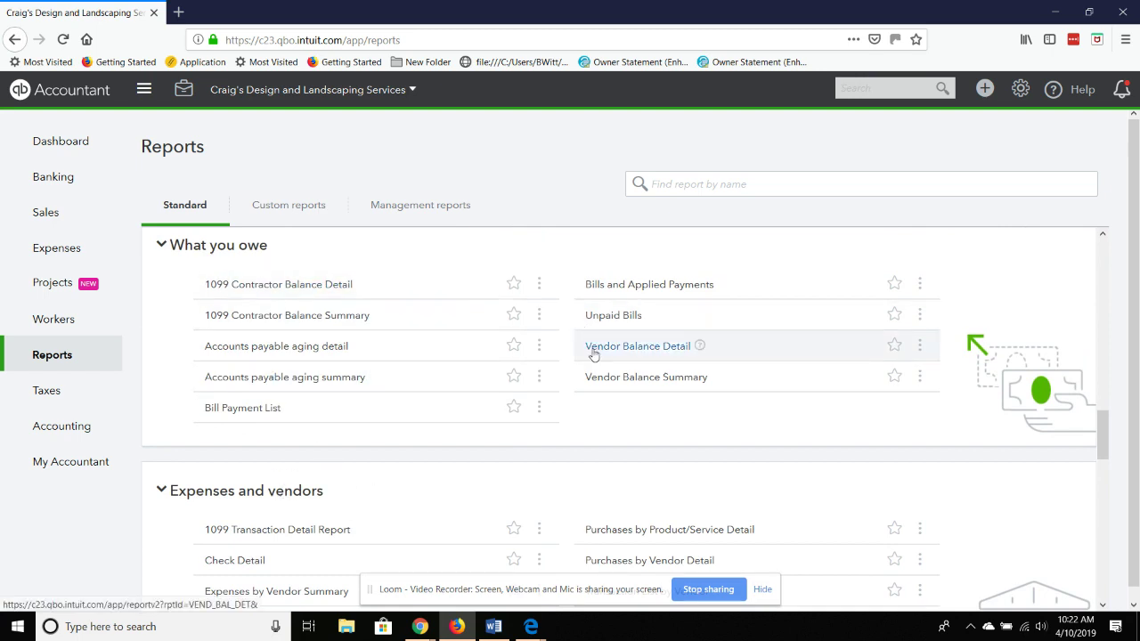
pyautogui.scroll(-3, 594, 353)
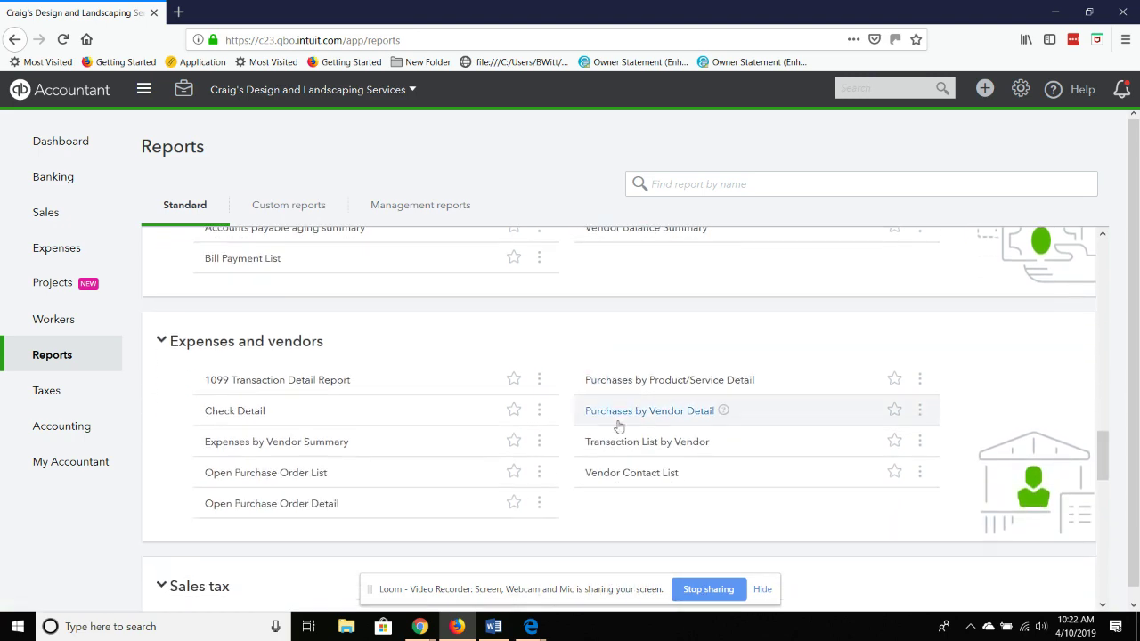
# Switch to the Chrome window showing the Bookkeeping Confidential contact page
pyautogui.moveTo(417, 628)
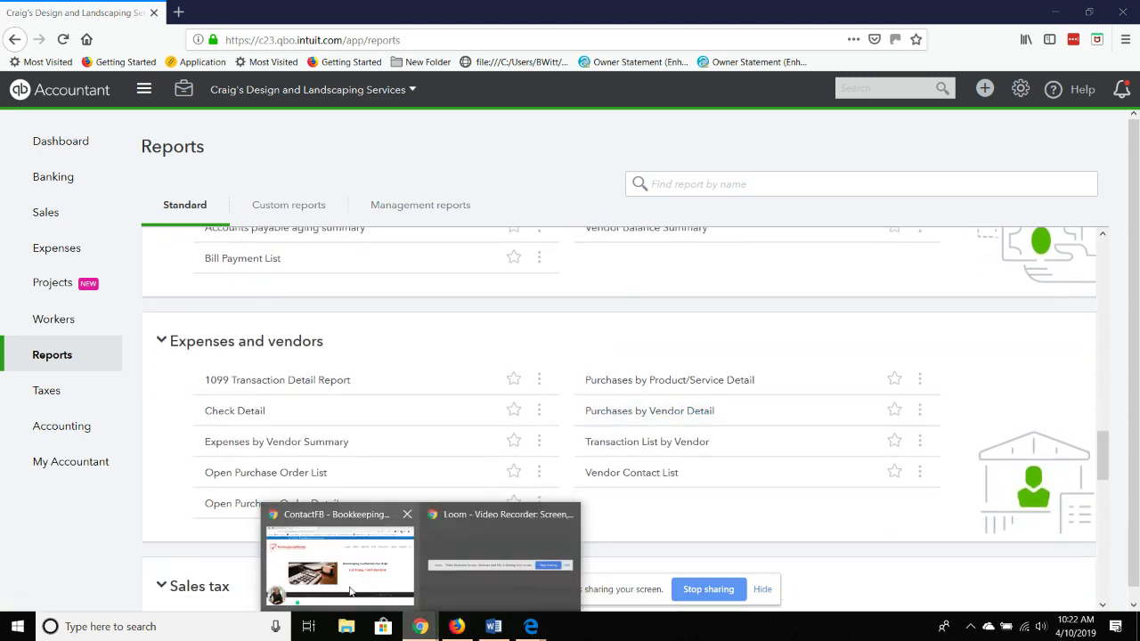
pyautogui.click(341, 525)
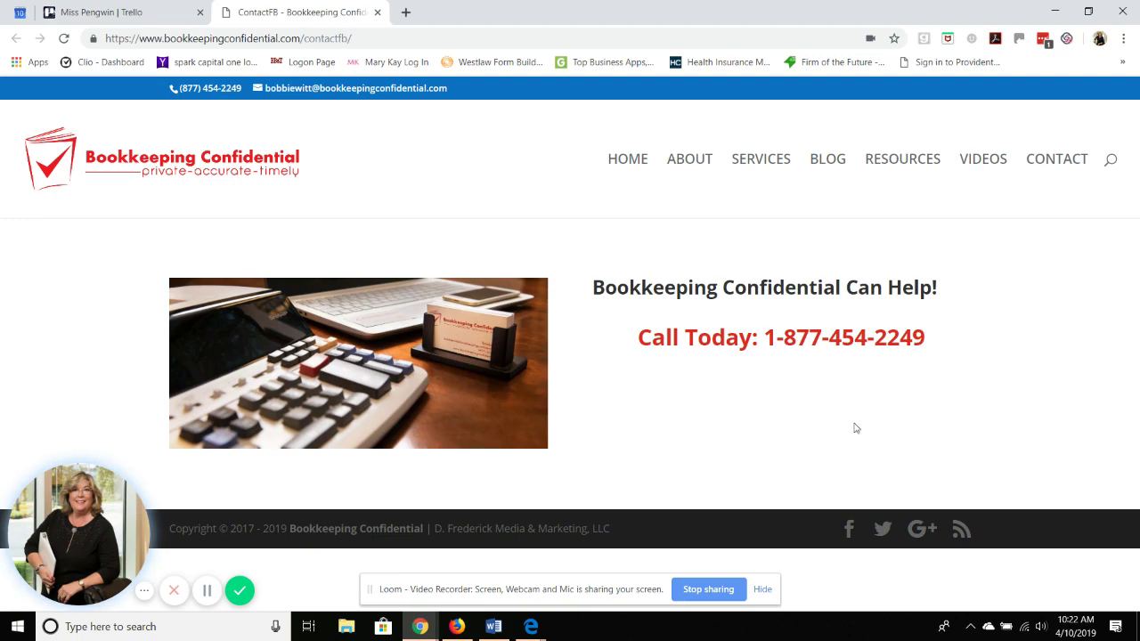